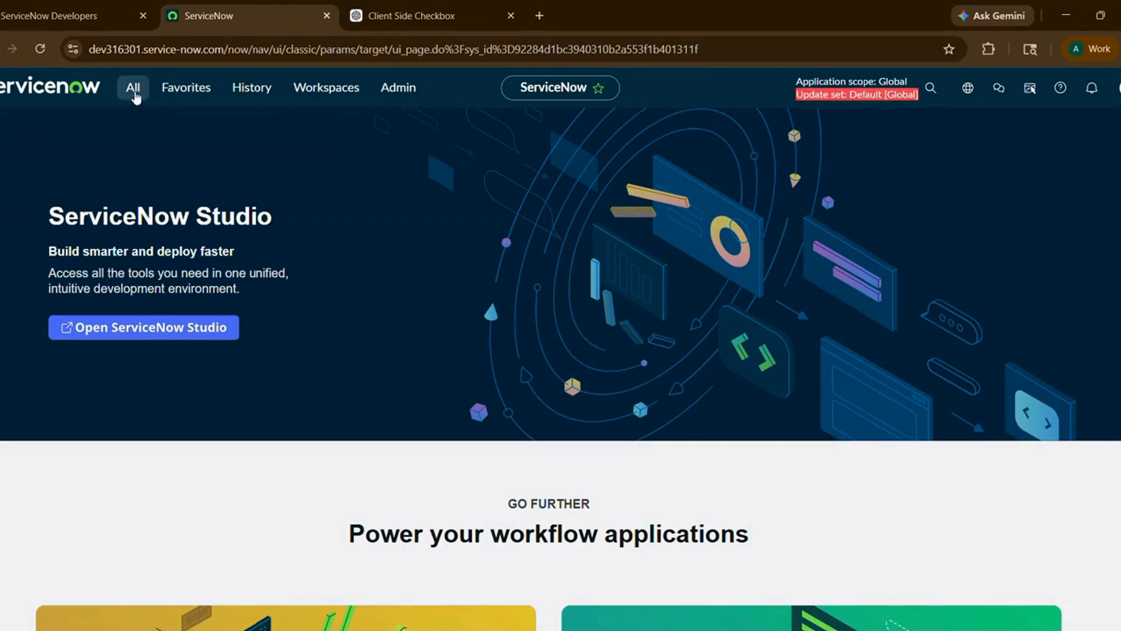
Step: Open ServiceNow Studio and start creating an app with the On your own option
{"action": "left_click", "coordinate": [133, 89]}
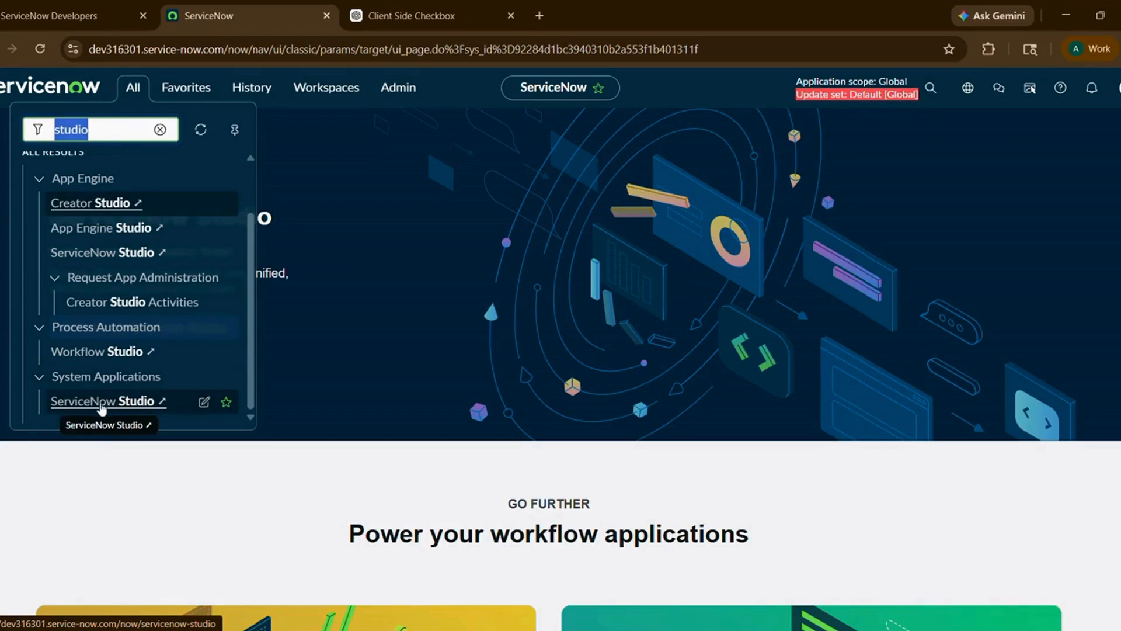
{"action": "left_click", "coordinate": [101, 403]}
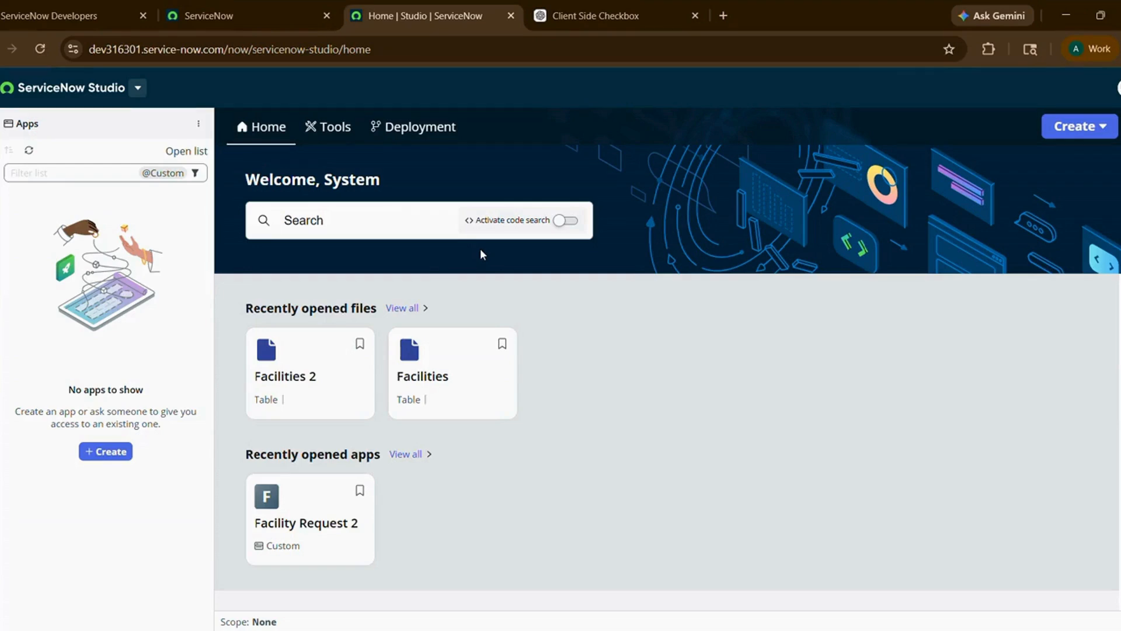
{"action": "left_click", "coordinate": [1096, 139]}
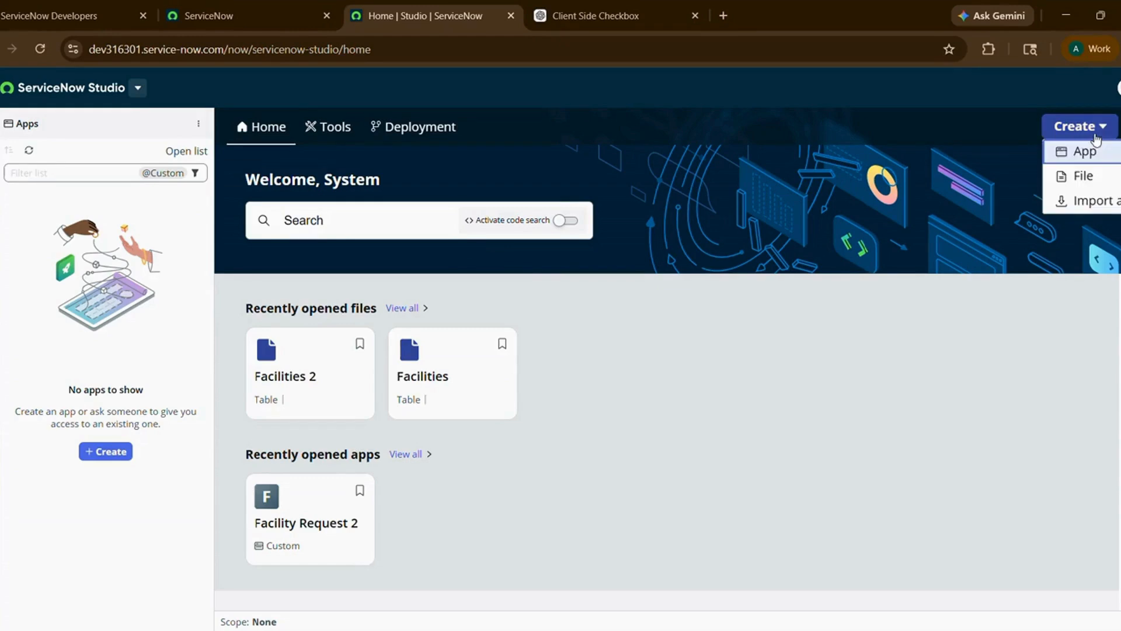
{"action": "left_click", "coordinate": [1088, 153]}
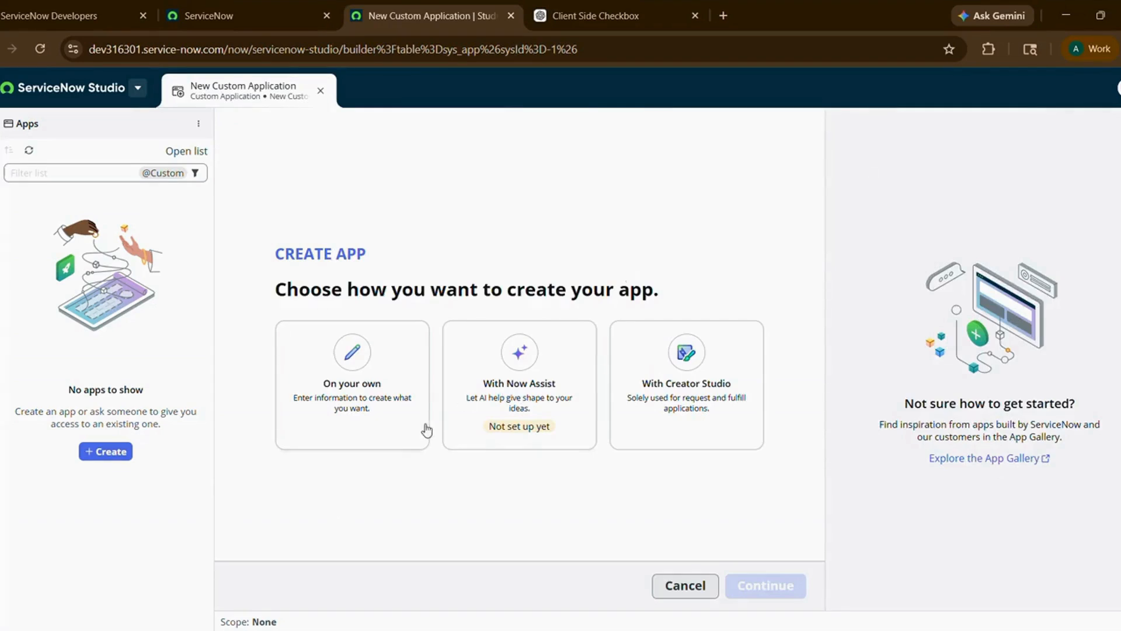
{"action": "left_click", "coordinate": [353, 428]}
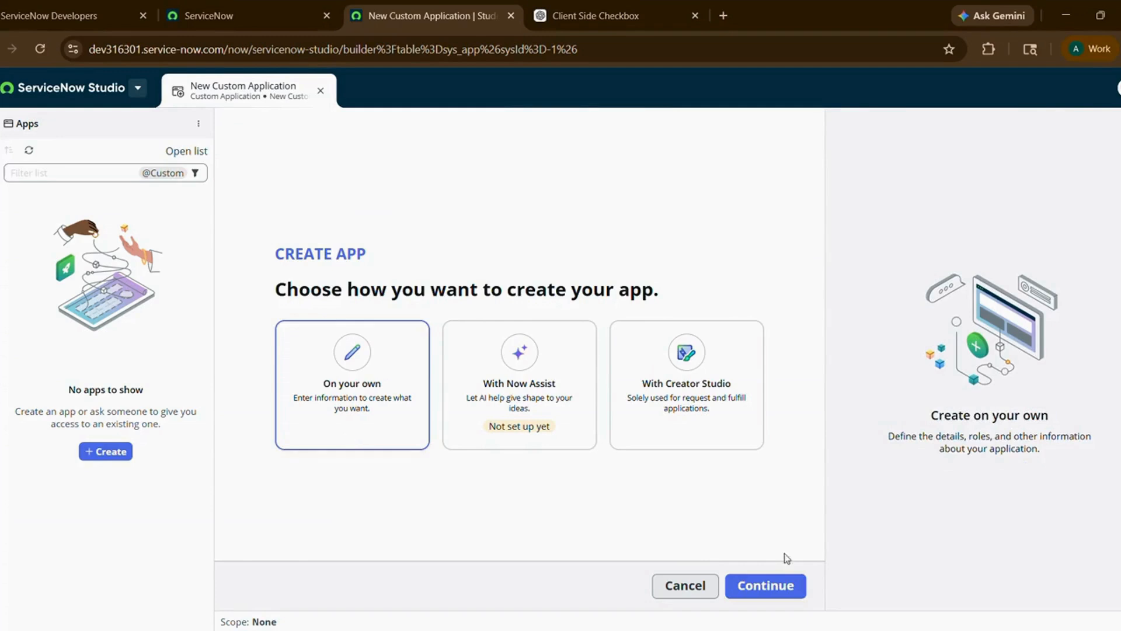
{"action": "left_click", "coordinate": [762, 581]}
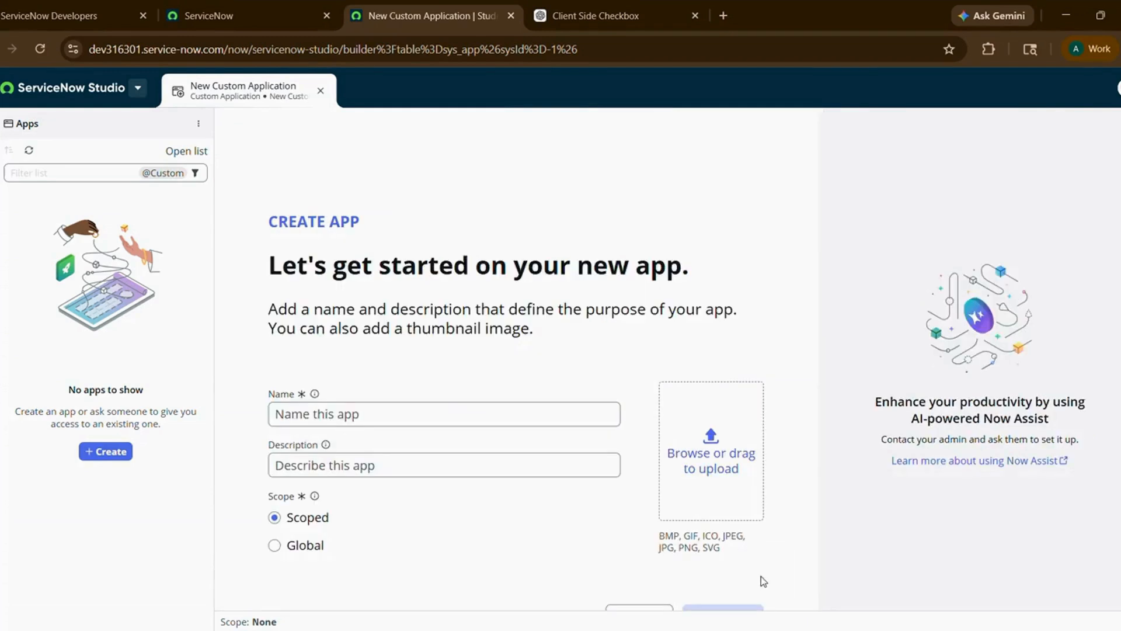
Step: Name the app Table Creation, keeping the Scoped scope and the default admin and user roles
{"action": "left_click", "coordinate": [351, 412]}
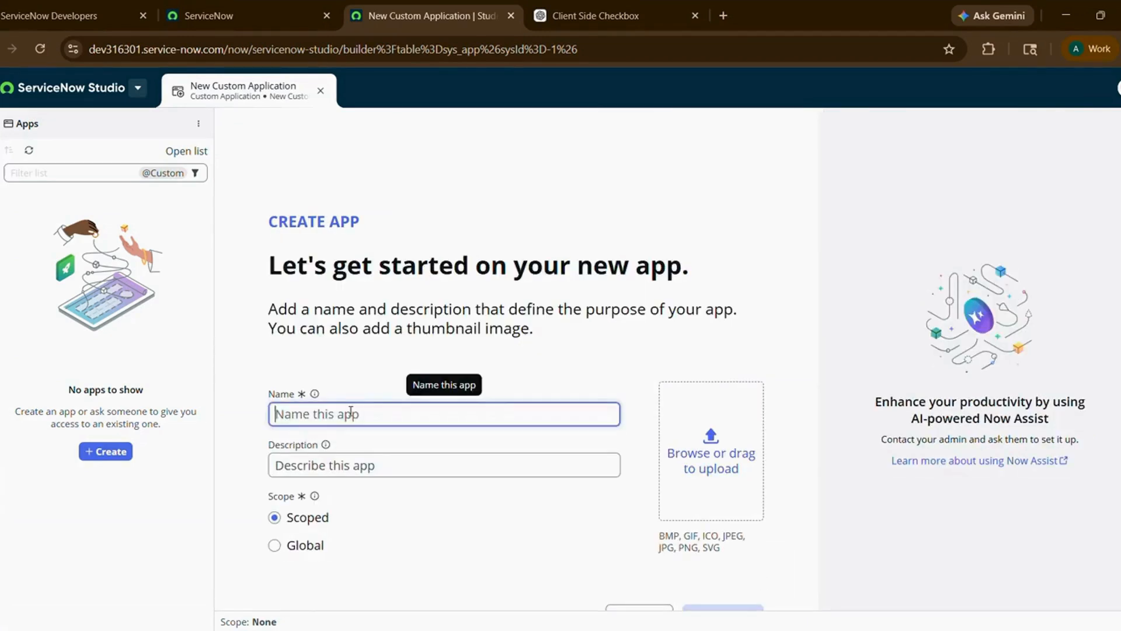
{"action": "type", "text": "Table"}
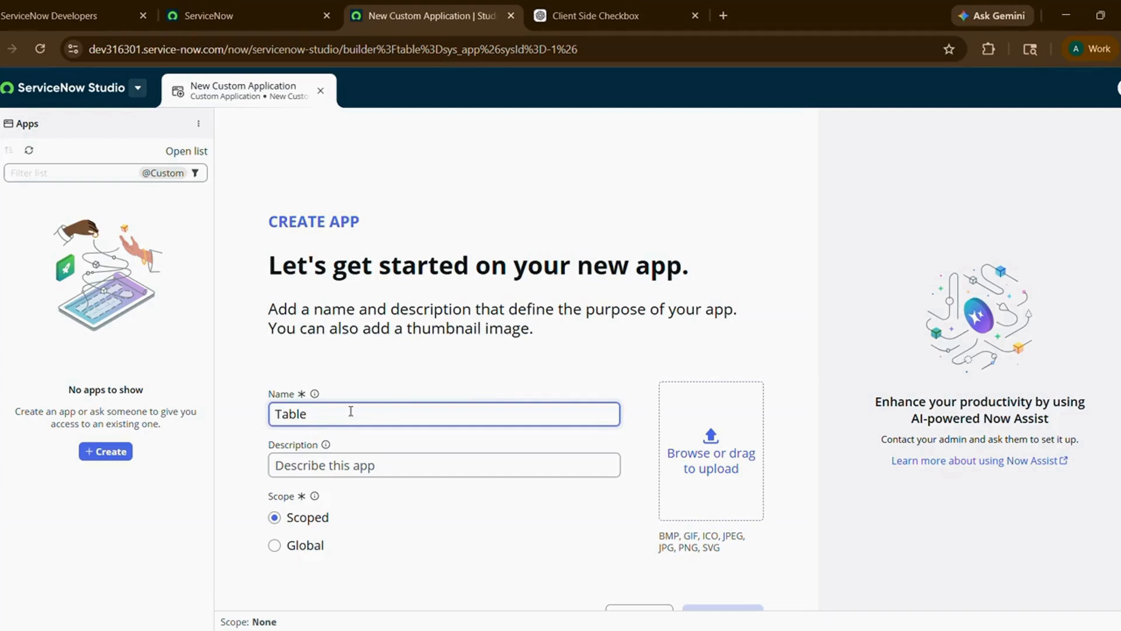
{"action": "type", "text": " Creation"}
{"action": "scroll", "coordinate": [380, 447], "scroll_direction": "down", "scroll_amount": 1}
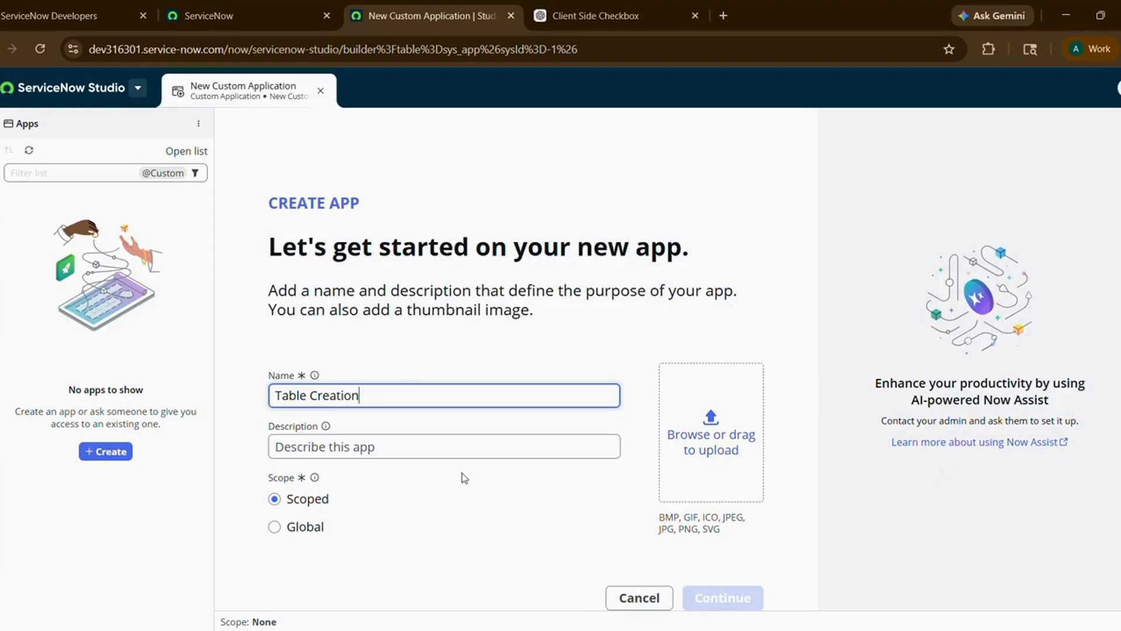
{"action": "left_click", "coordinate": [551, 494]}
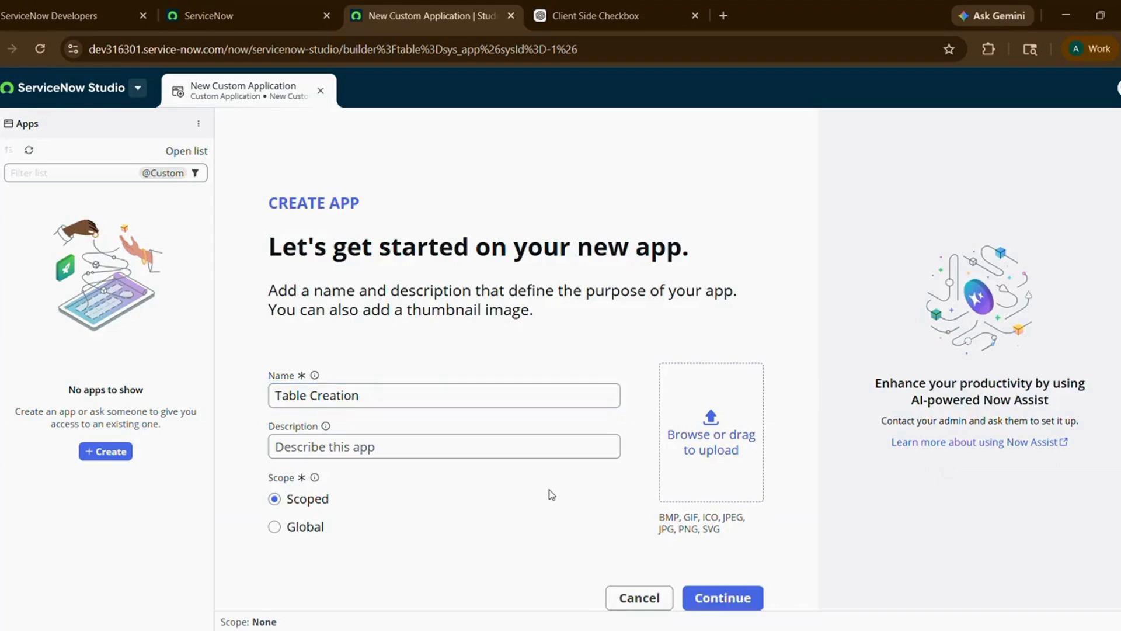
{"action": "left_click", "coordinate": [737, 596]}
{"action": "scroll", "coordinate": [628, 549], "scroll_direction": "down", "scroll_amount": 1}
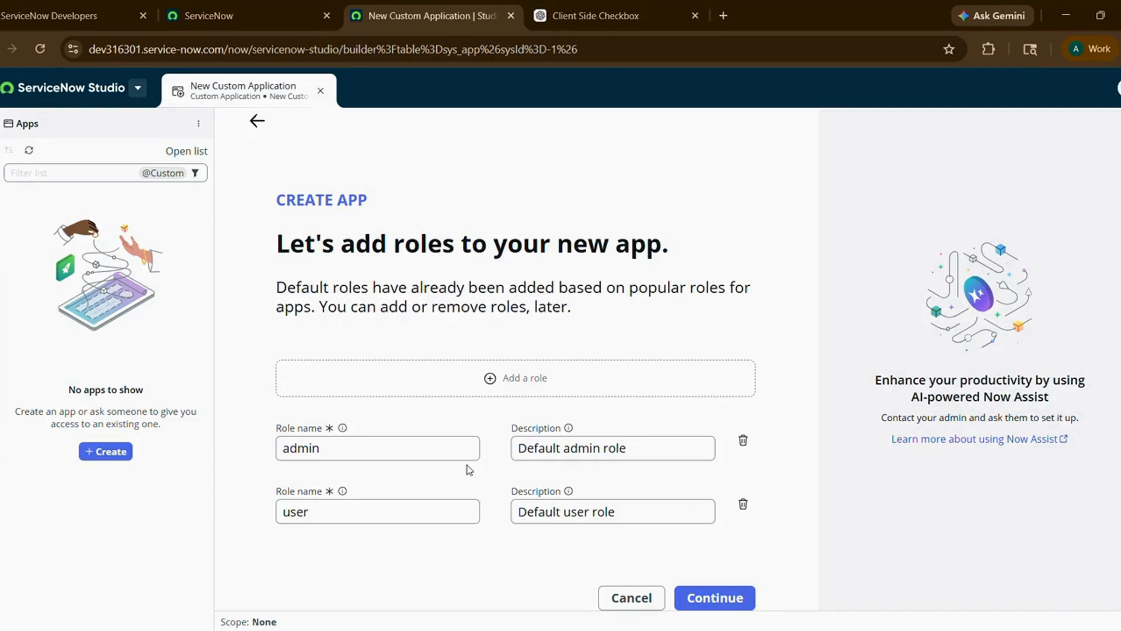
{"action": "left_click", "coordinate": [722, 604]}
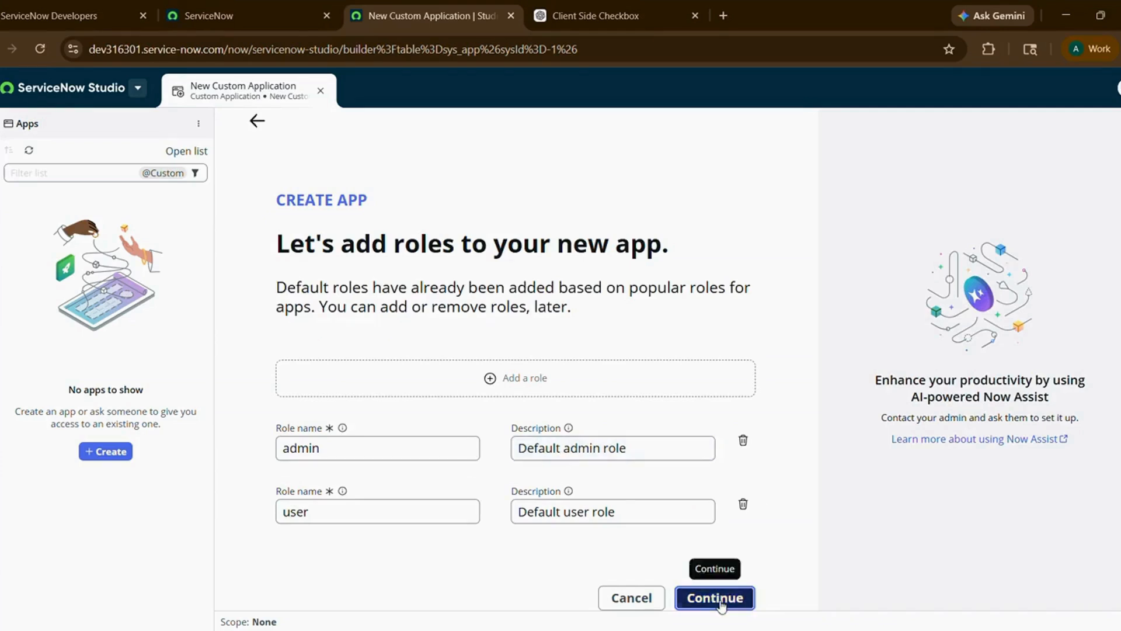
{"action": "scroll", "coordinate": [549, 480], "scroll_direction": "down", "scroll_amount": 1}
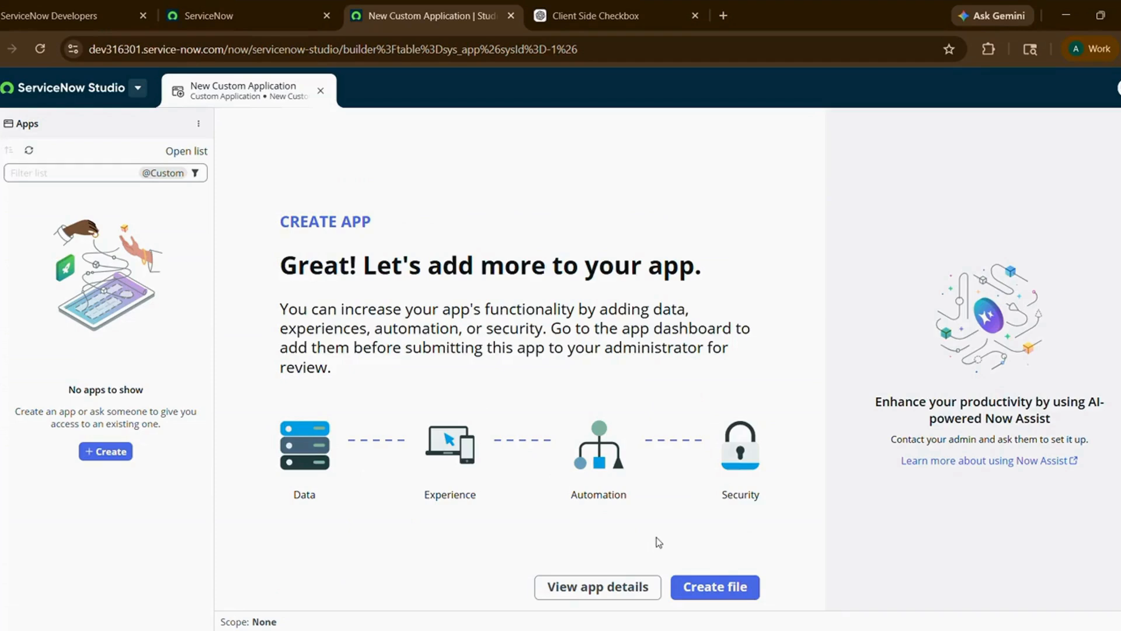
Step: Add a Table file to the Table Creation app, choosing to create a blank table
{"action": "left_click", "coordinate": [730, 590]}
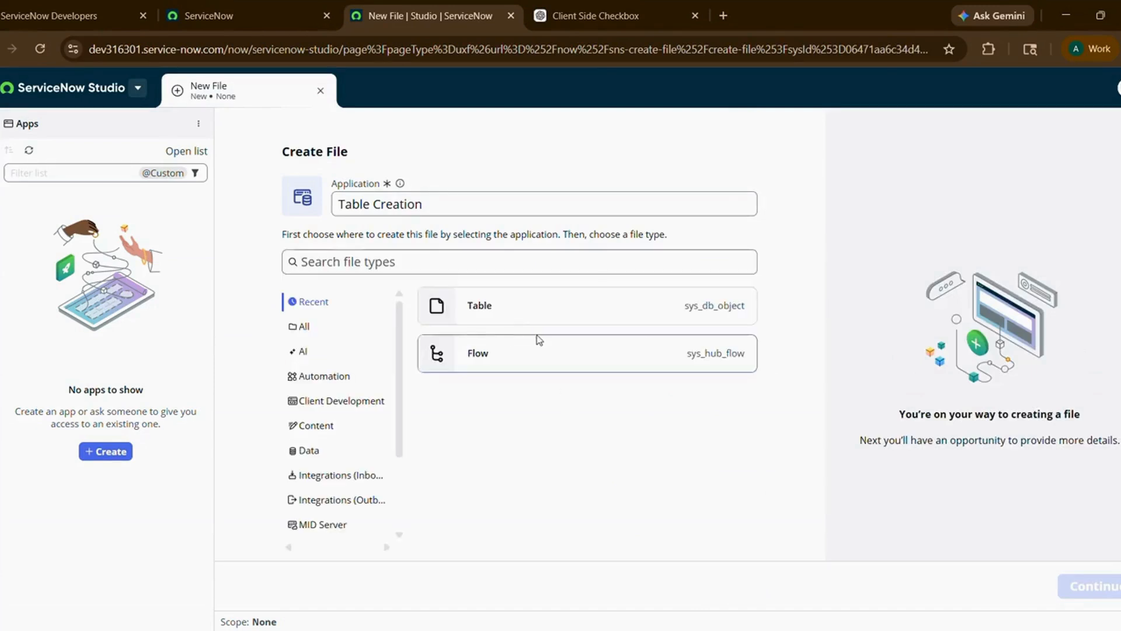
{"action": "left_click", "coordinate": [490, 312]}
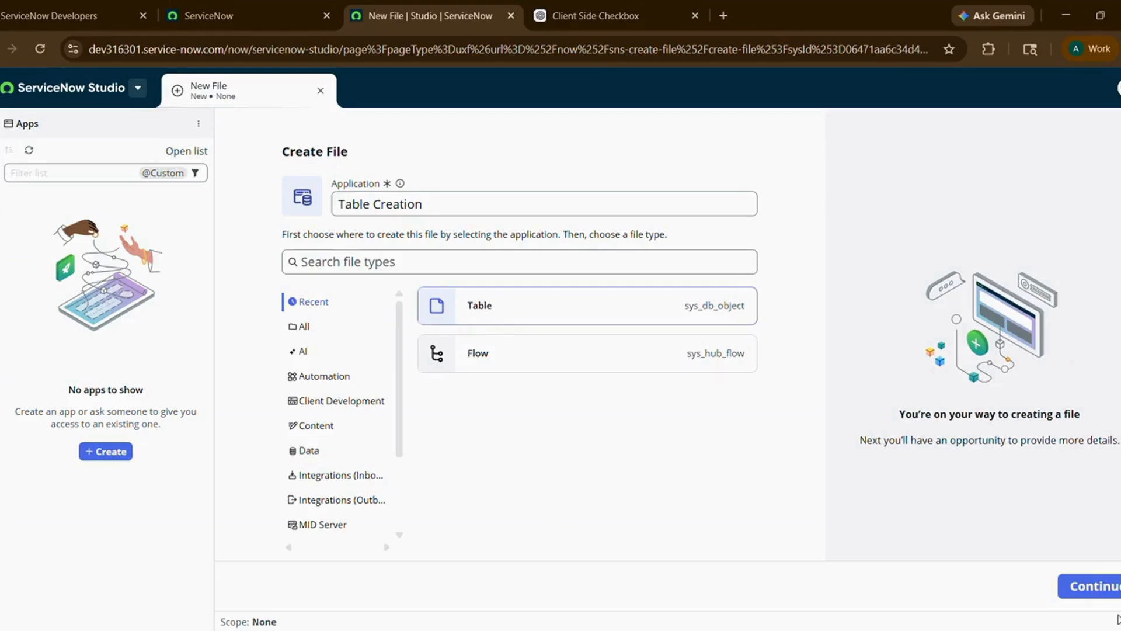
{"action": "left_click", "coordinate": [1098, 599]}
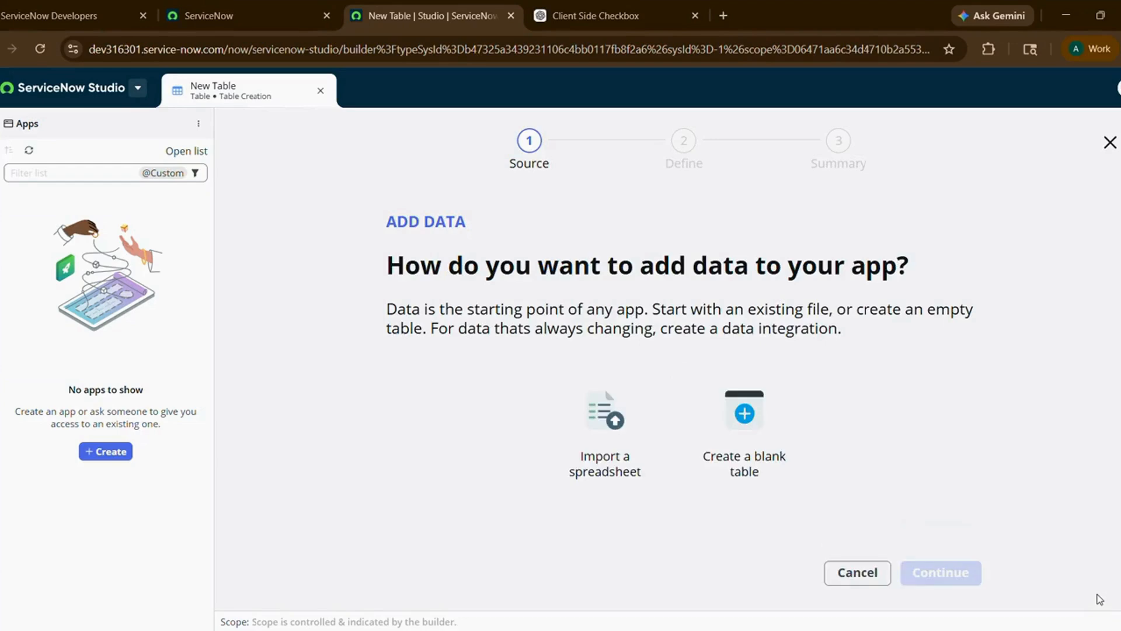
{"action": "left_click", "coordinate": [743, 454]}
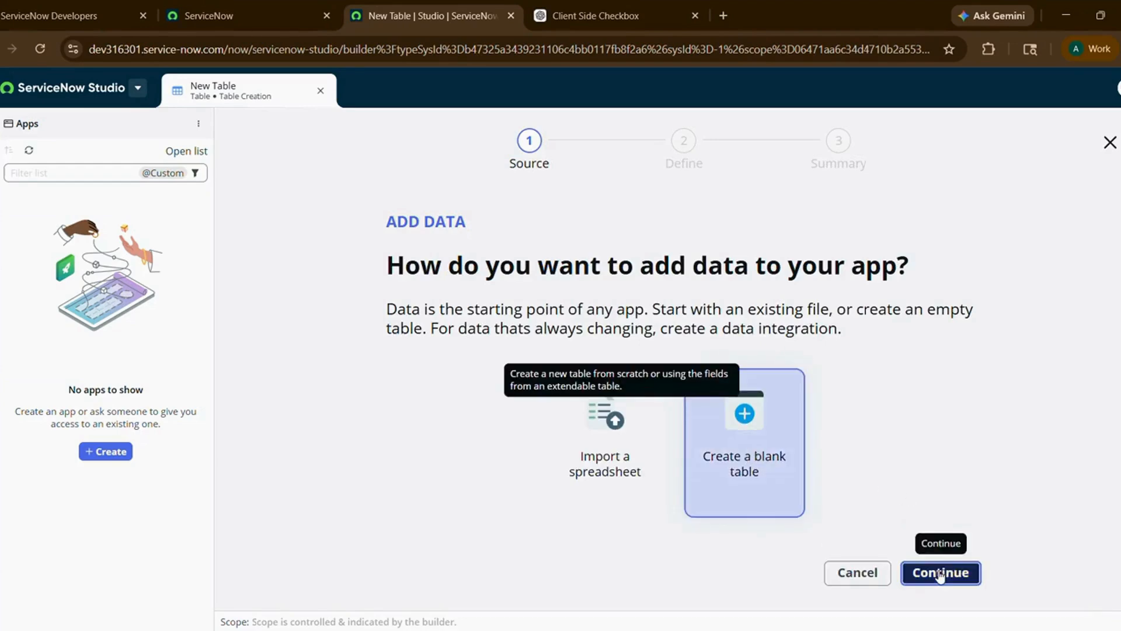
{"action": "left_click", "coordinate": [940, 573]}
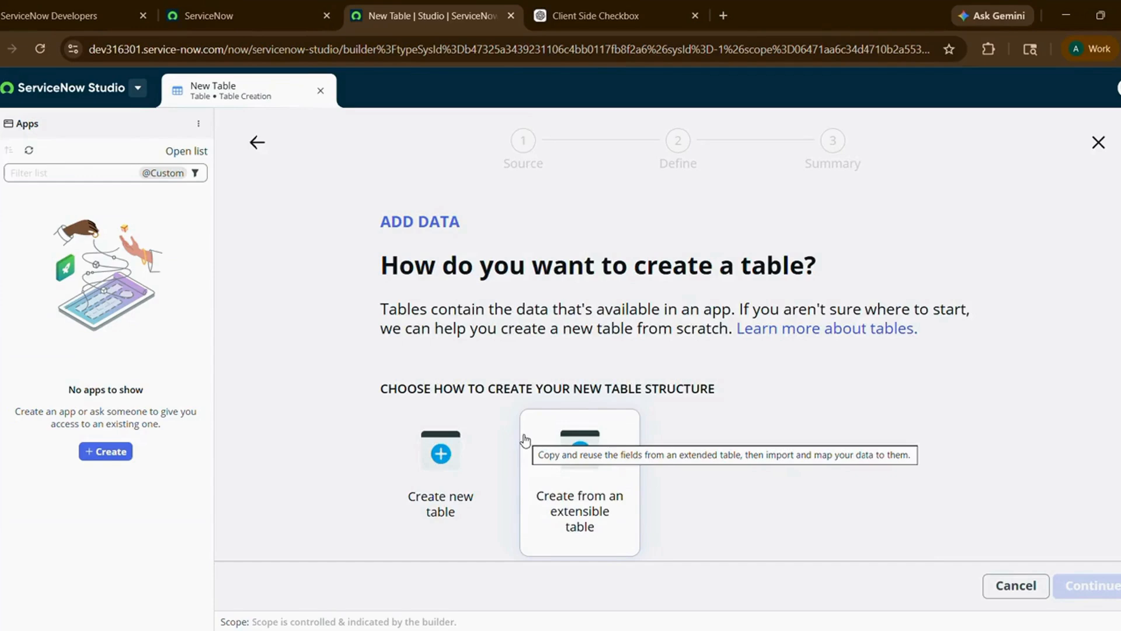
Step: Choose to create the table from an extensible table and base it on the Task table
{"action": "left_click", "coordinate": [582, 496]}
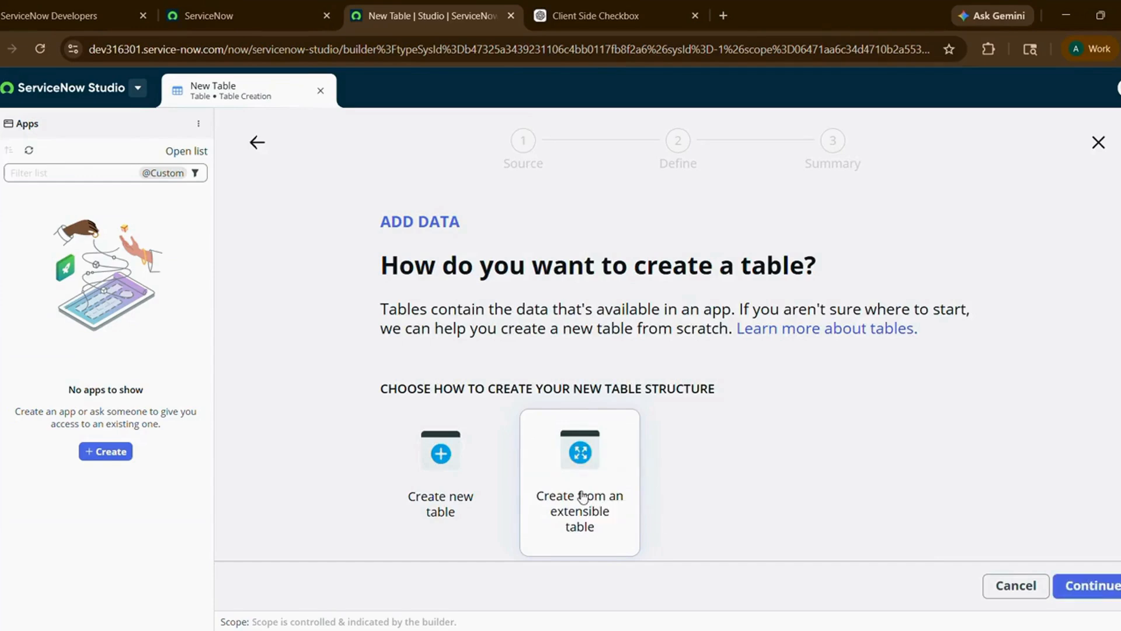
{"action": "left_click", "coordinate": [1098, 595]}
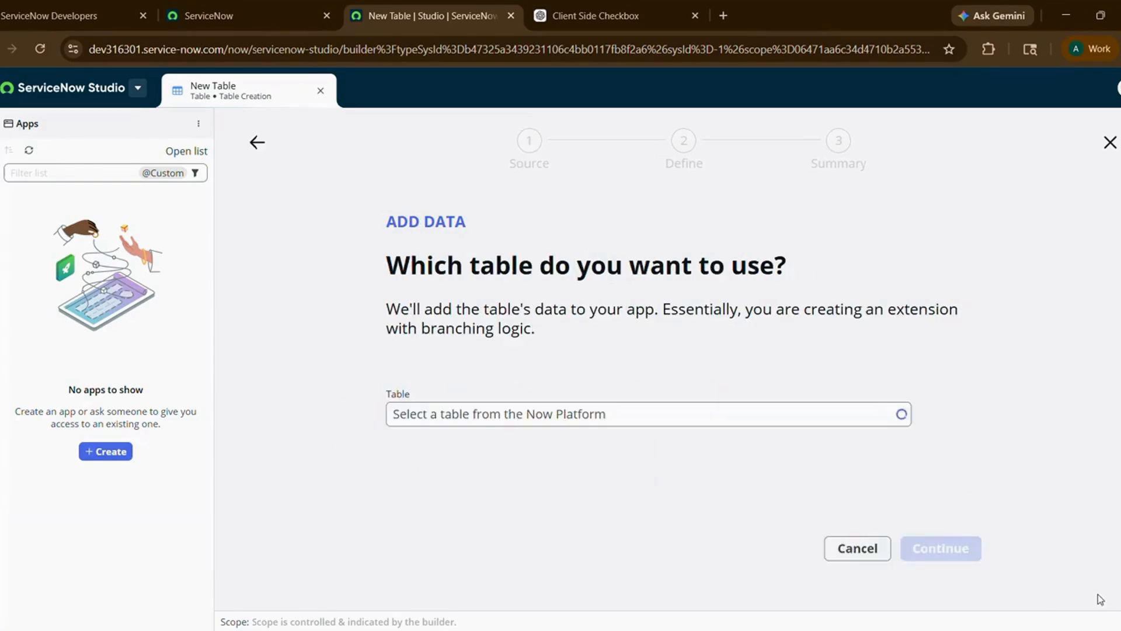
{"action": "left_click", "coordinate": [514, 415]}
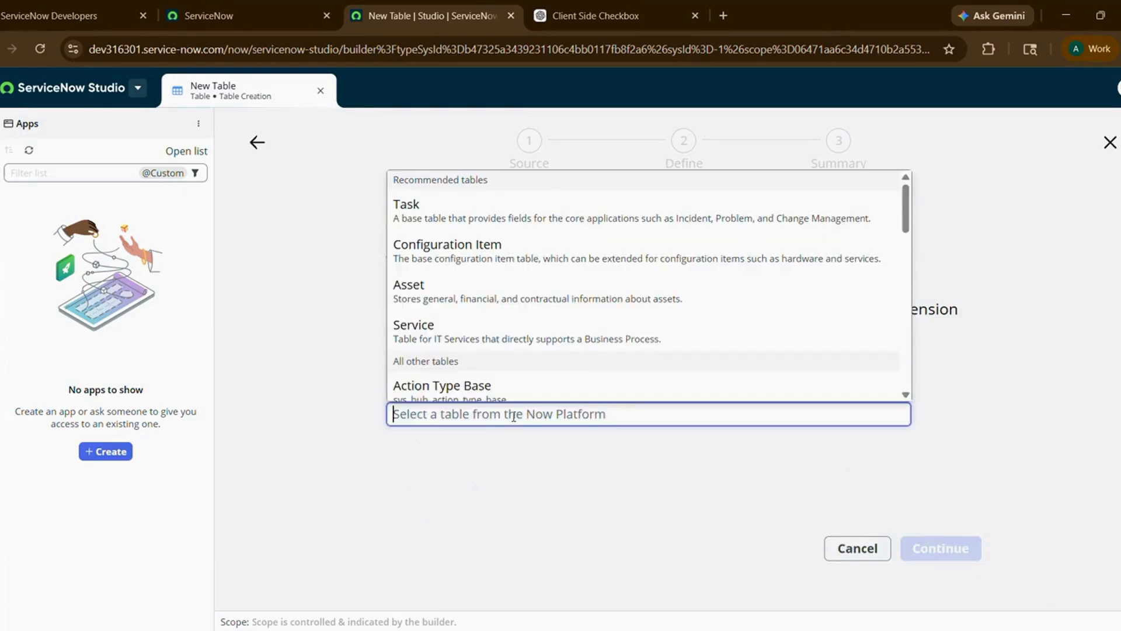
{"action": "type", "text": "task"}
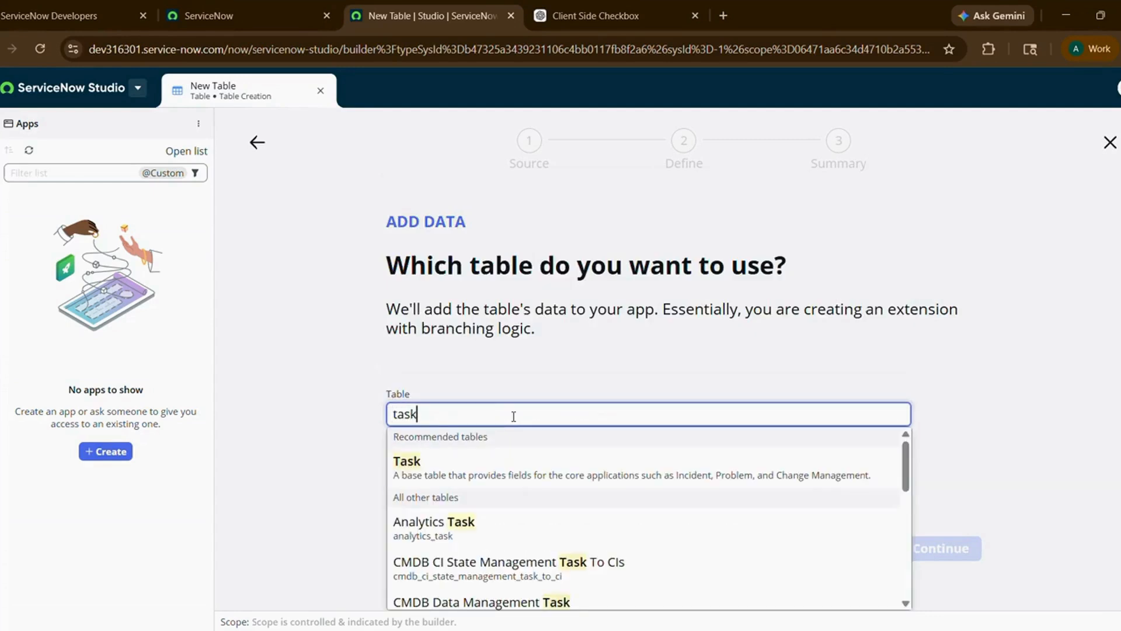
{"action": "left_click", "coordinate": [411, 466]}
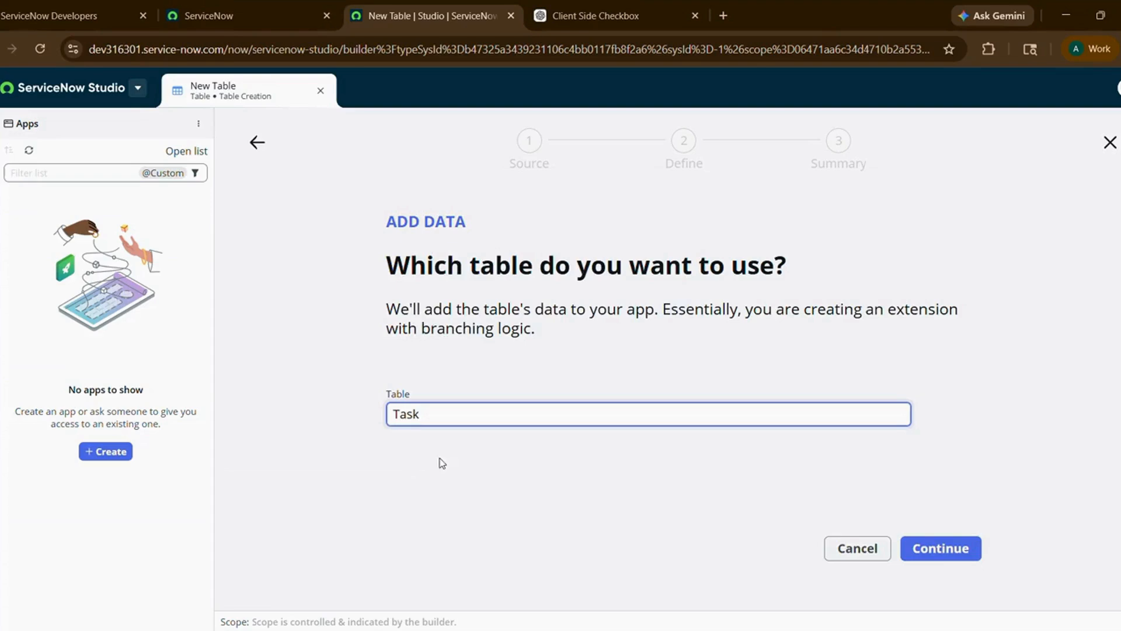
{"action": "left_click", "coordinate": [930, 554]}
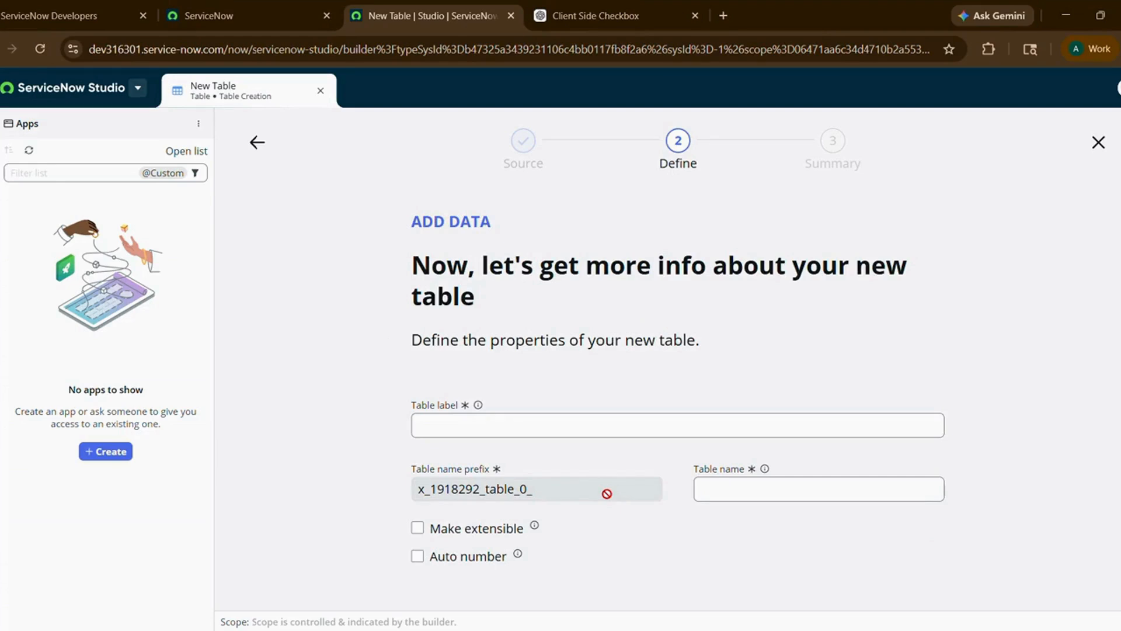
Step: Set the new table's label to Facilities
{"action": "left_click", "coordinate": [449, 421]}
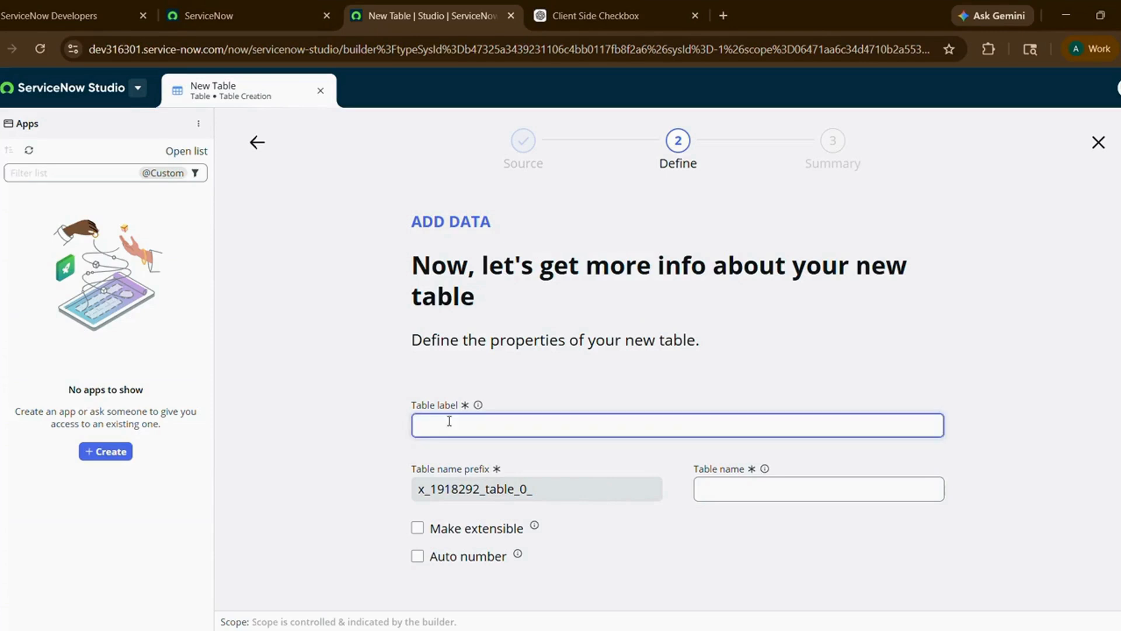
{"action": "type", "text": "Facilities"}
{"action": "scroll", "coordinate": [702, 466], "scroll_direction": "down", "scroll_amount": 1}
{"action": "scroll", "coordinate": [702, 464], "scroll_direction": "down", "scroll_amount": 2}
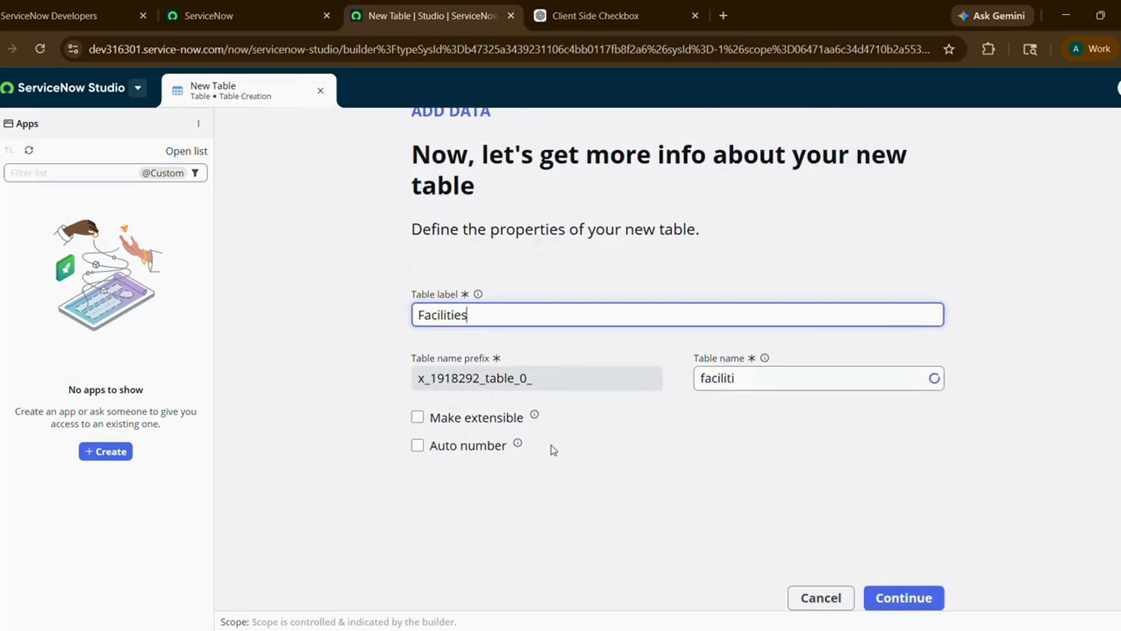
{"action": "left_click", "coordinate": [417, 445]}
{"action": "left_click", "coordinate": [417, 445]}
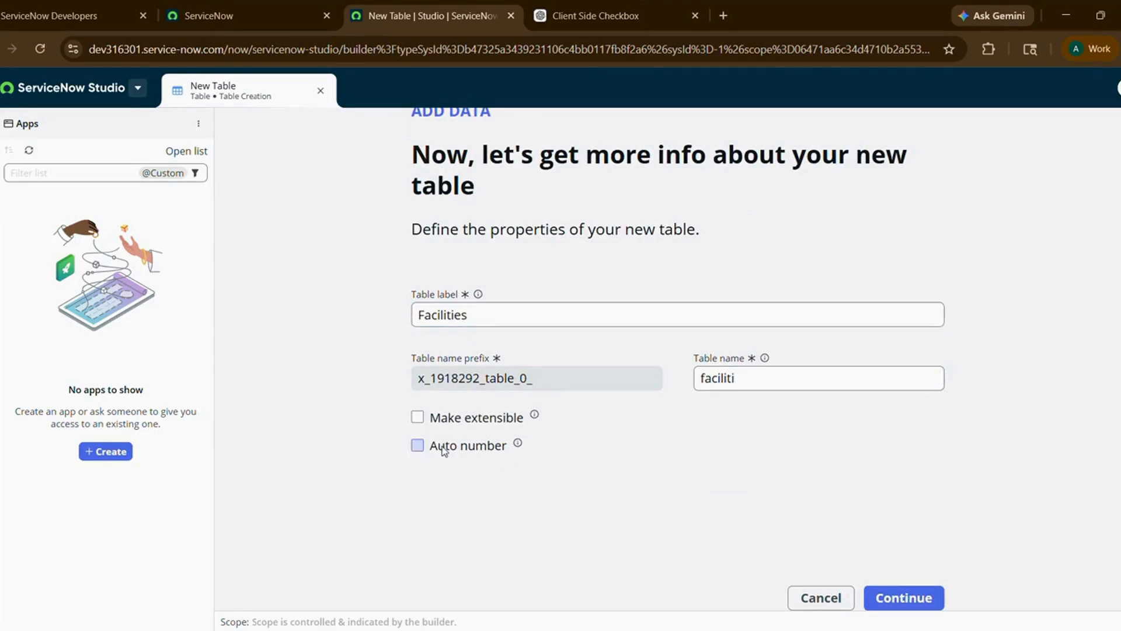
{"action": "left_click", "coordinate": [515, 315]}
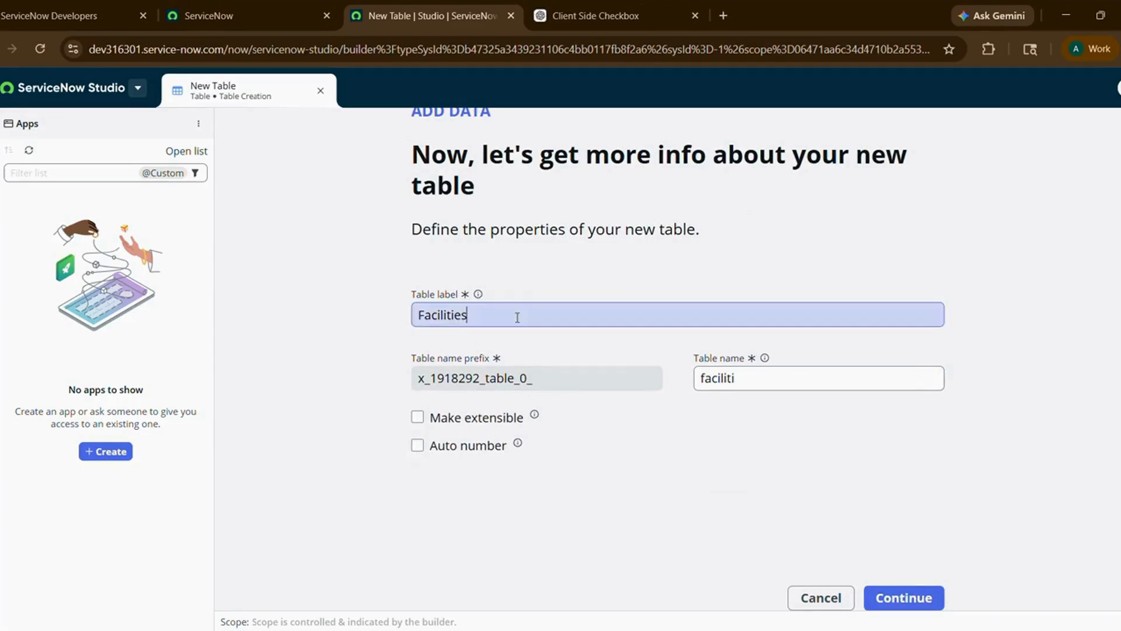
{"action": "double_click", "coordinate": [536, 317]}
{"action": "left_click", "coordinate": [783, 398]}
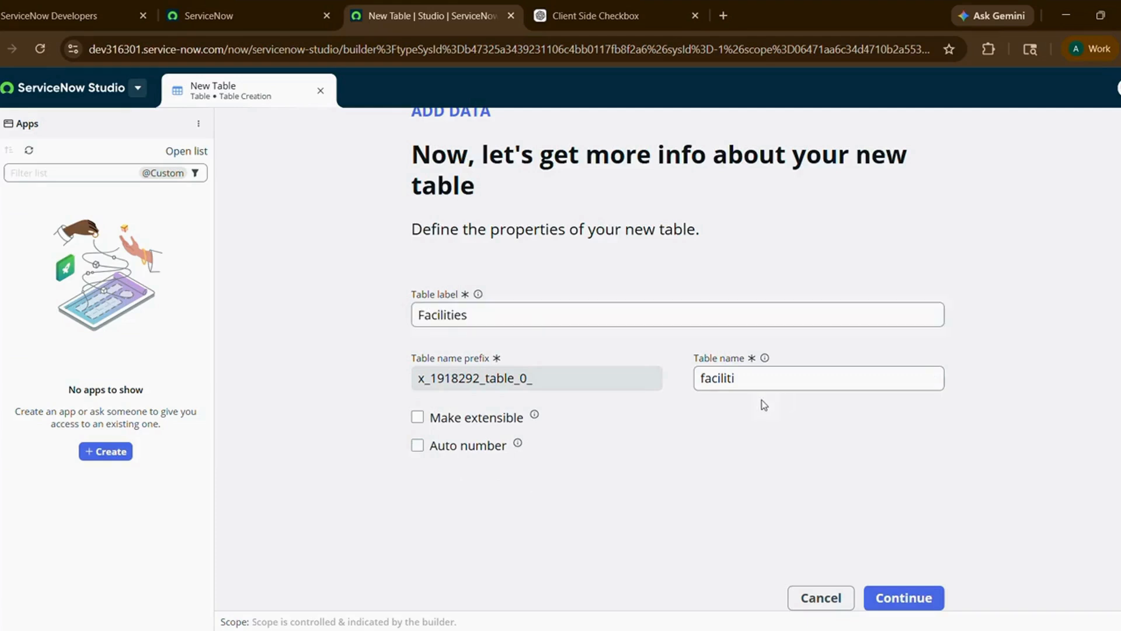
Step: Enable auto numbering for the table, replace the last letter of its prefix with E, and continue to the permissions
{"action": "left_click", "coordinate": [418, 445]}
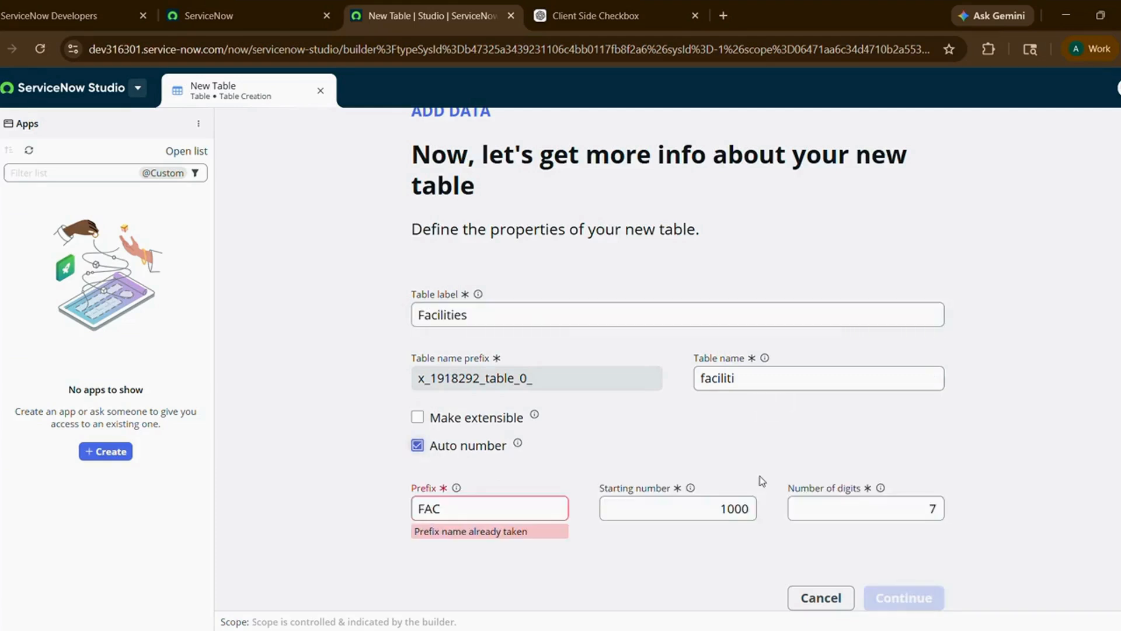
{"action": "key", "text": "BackSpace"}
{"action": "type", "text": "E"}
{"action": "left_click", "coordinate": [901, 597]}
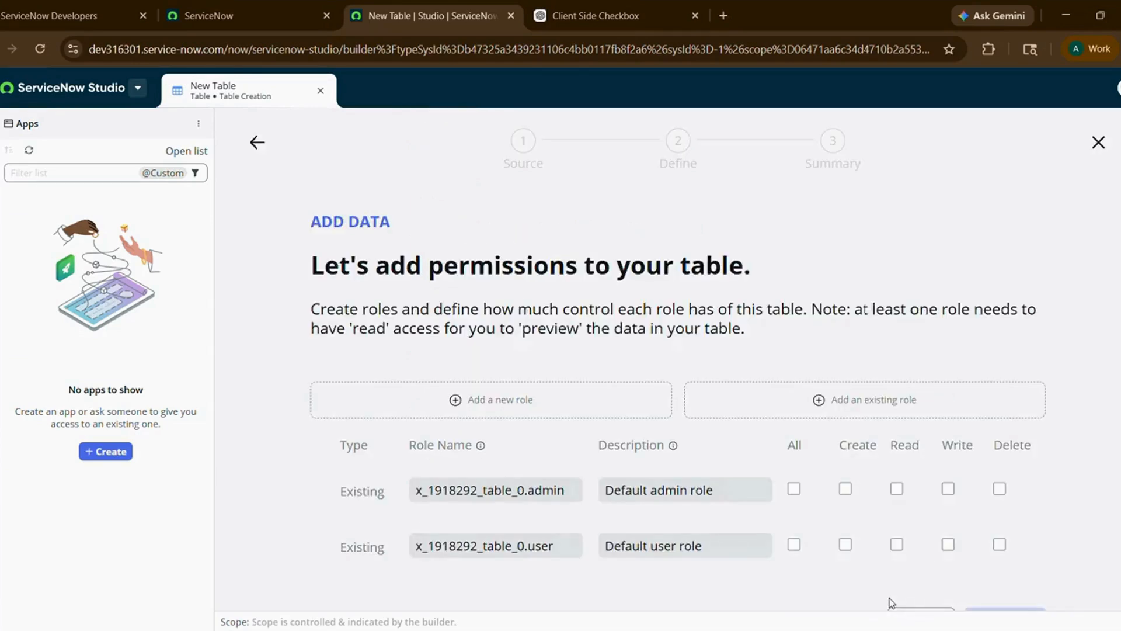
Step: Grant the admin and user roles all permissions on the Facilities table and open the finished table for editing
{"action": "scroll", "coordinate": [793, 485], "scroll_direction": "down", "scroll_amount": 1}
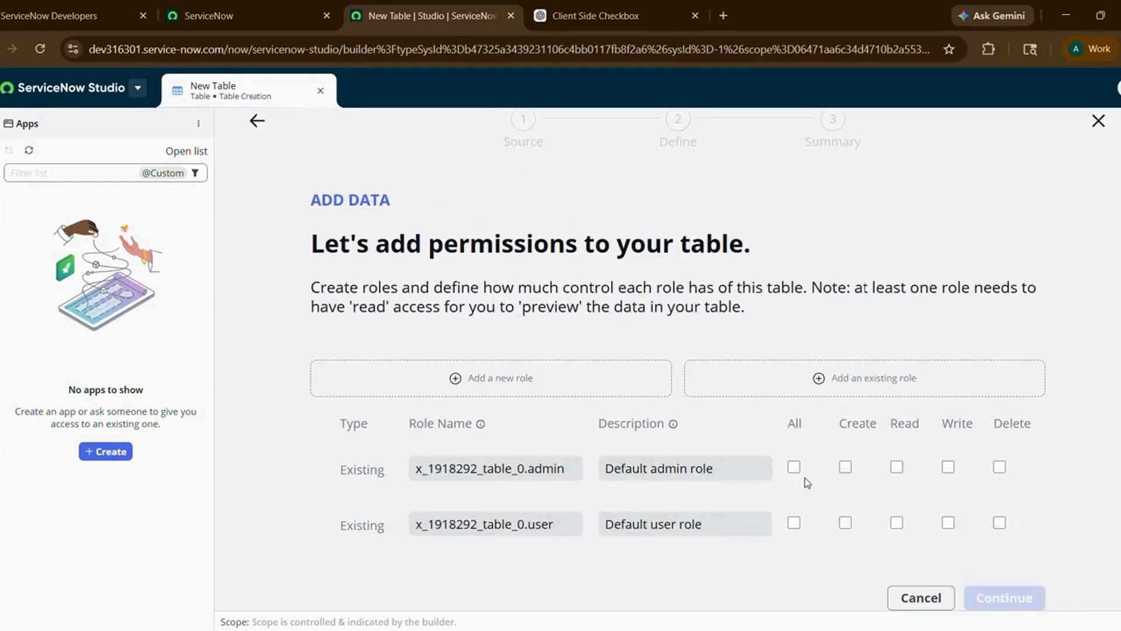
{"action": "left_click", "coordinate": [794, 467]}
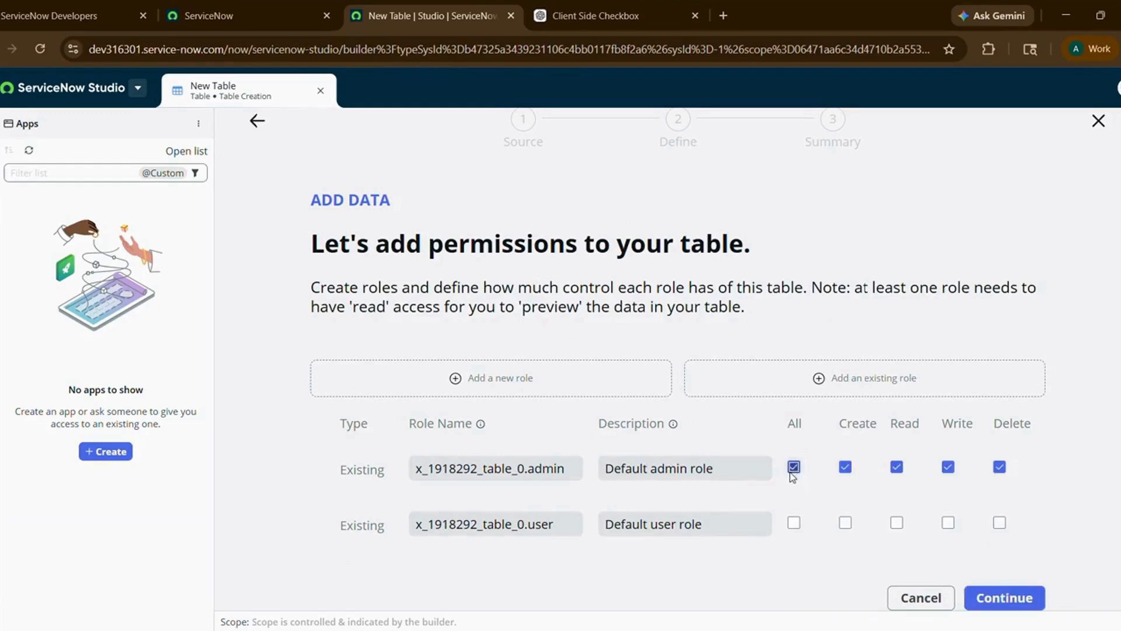
{"action": "left_click", "coordinate": [794, 523]}
{"action": "left_click", "coordinate": [1004, 597]}
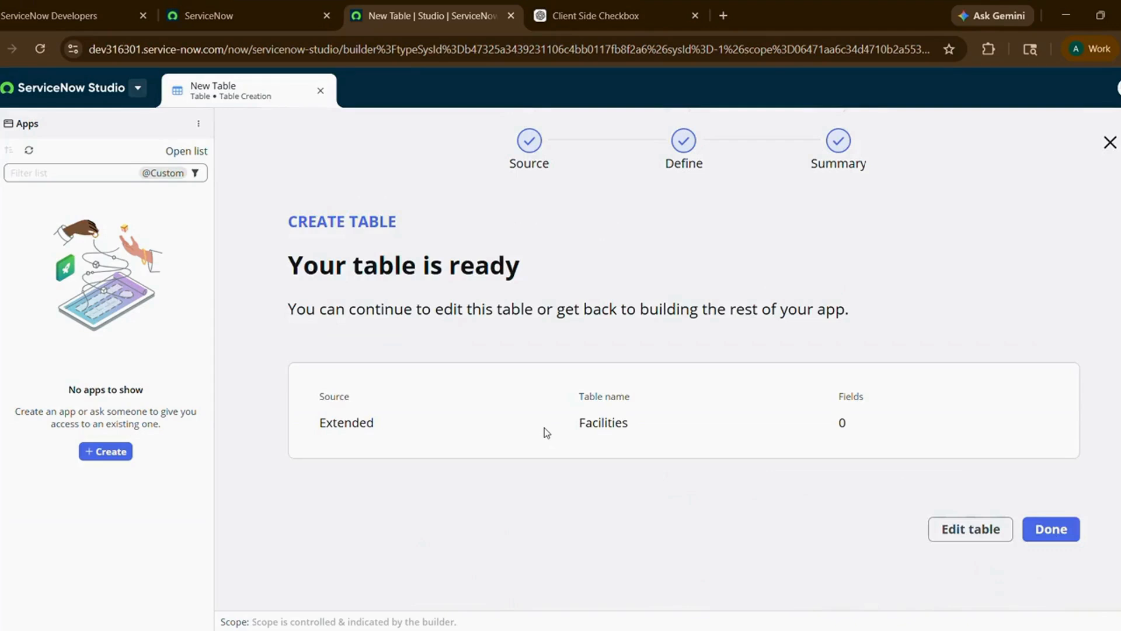
{"action": "left_click", "coordinate": [971, 530]}
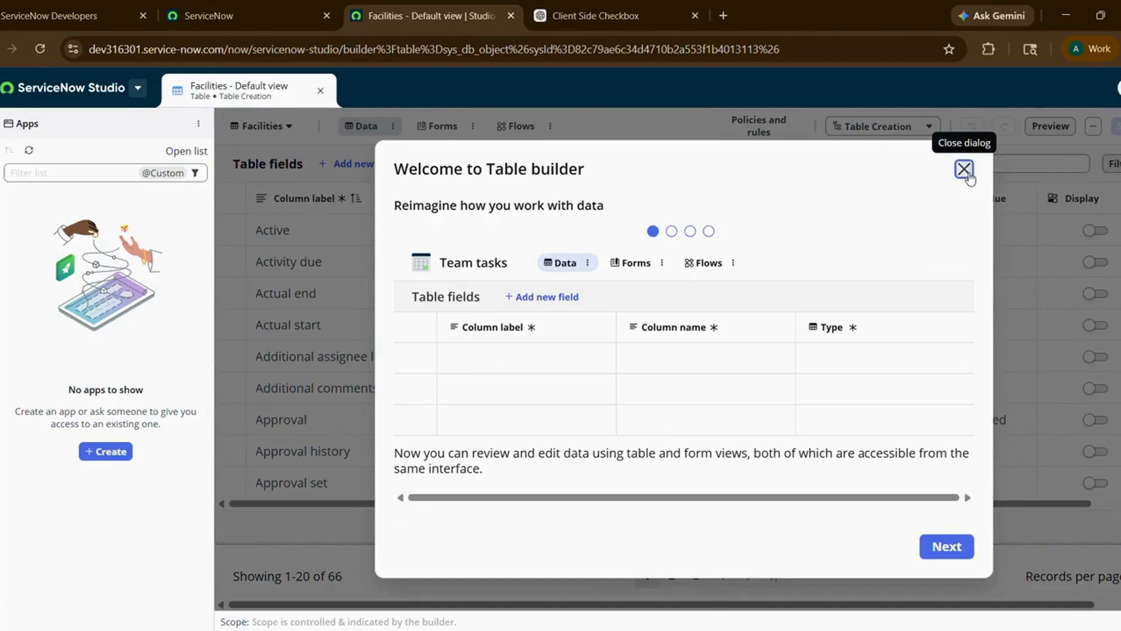
Step: Dismiss the Table builder welcome and open the Facilities table in the advanced view
{"action": "left_click", "coordinate": [964, 169]}
{"action": "left_click", "coordinate": [485, 165]}
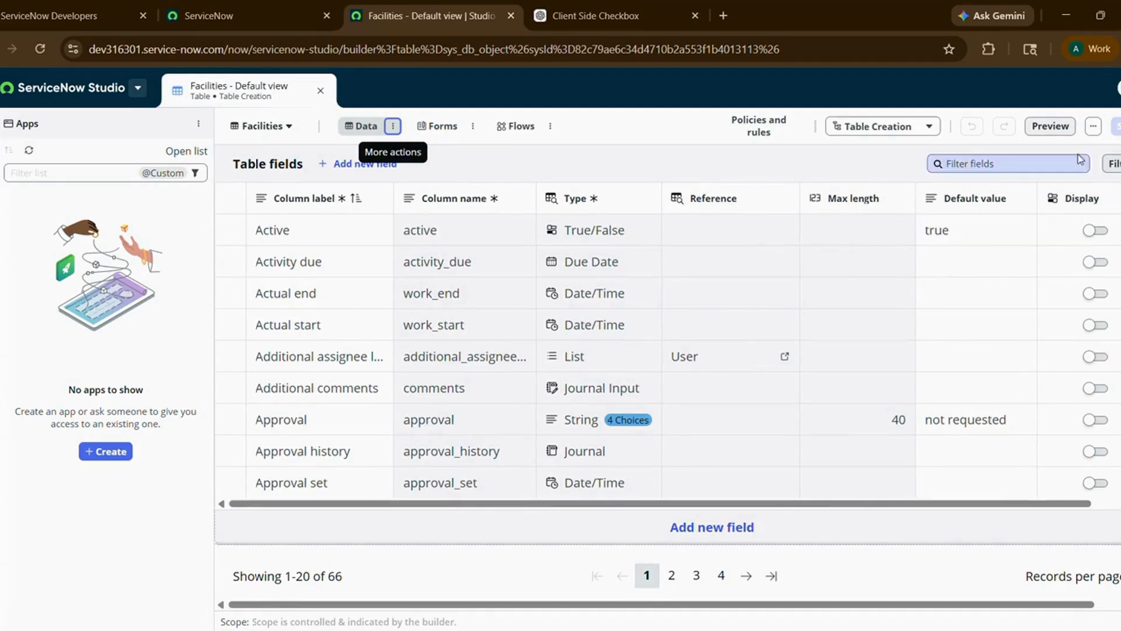
{"action": "left_click", "coordinate": [1093, 127]}
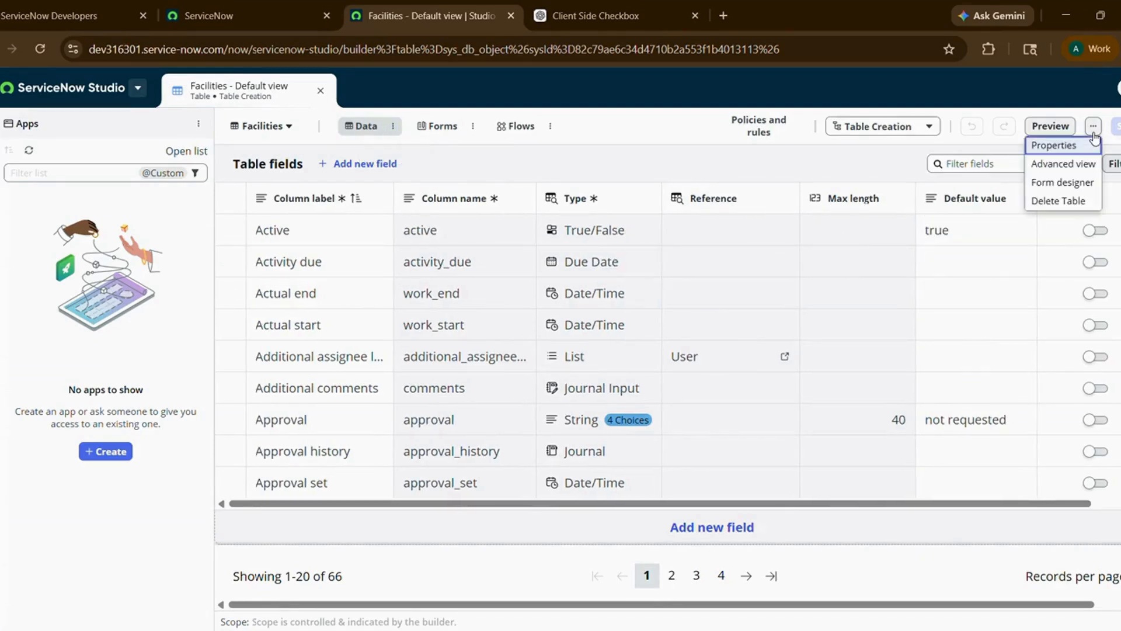
{"action": "left_click", "coordinate": [1063, 164]}
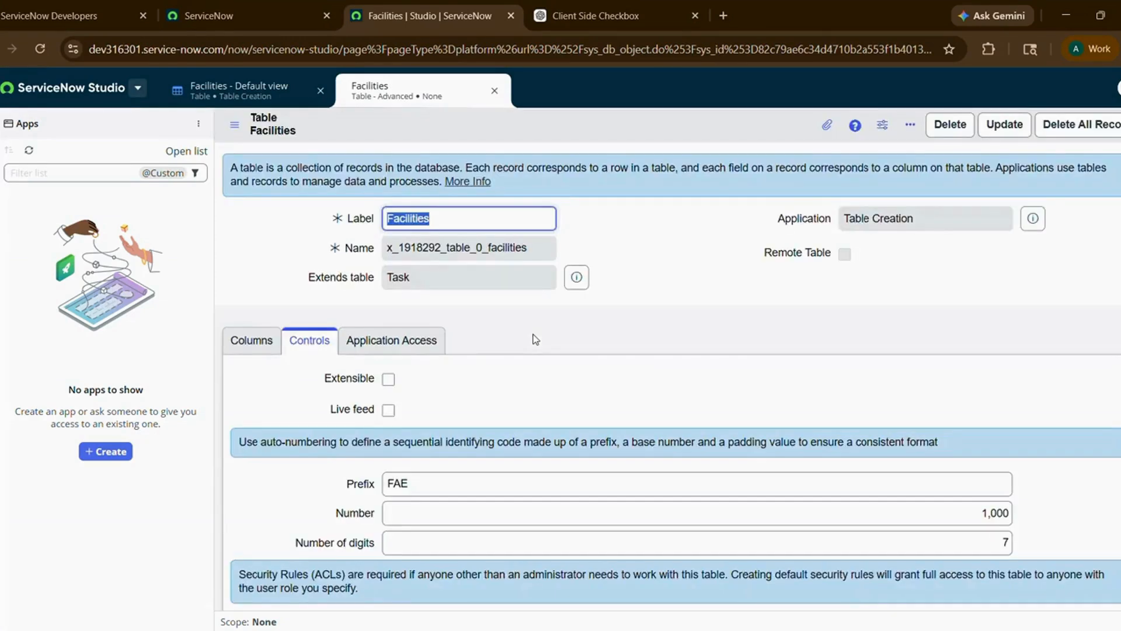
Step: Show the Facilities table's form from its related links
{"action": "scroll", "coordinate": [548, 427], "scroll_direction": "down", "scroll_amount": 2}
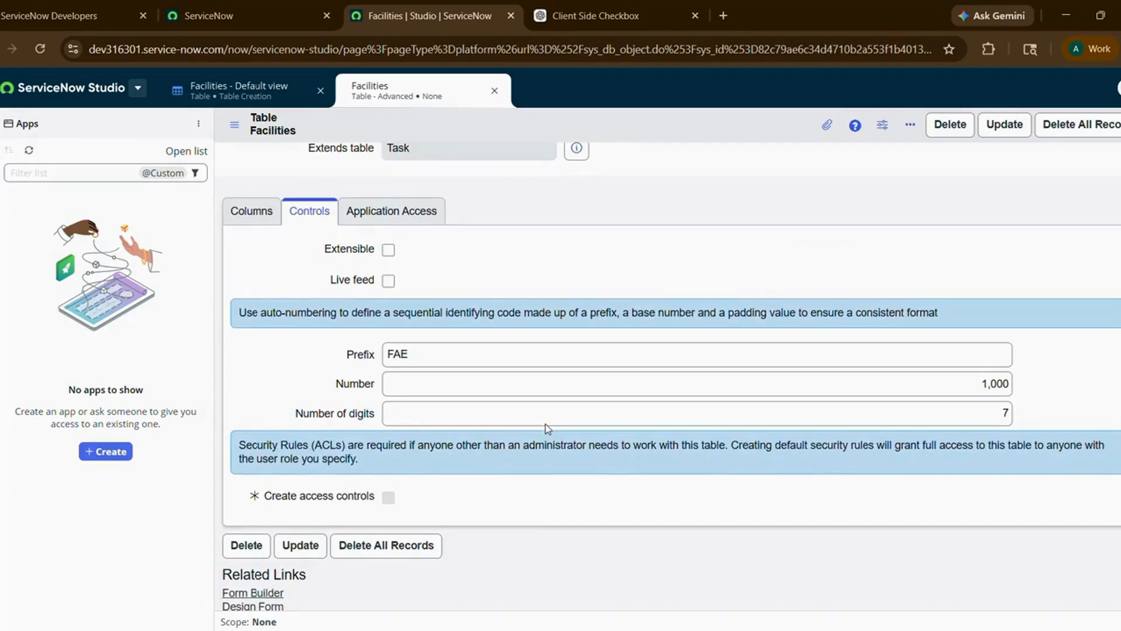
{"action": "scroll", "coordinate": [548, 428], "scroll_direction": "up", "scroll_amount": 1}
{"action": "scroll", "coordinate": [548, 428], "scroll_direction": "down", "scroll_amount": 5}
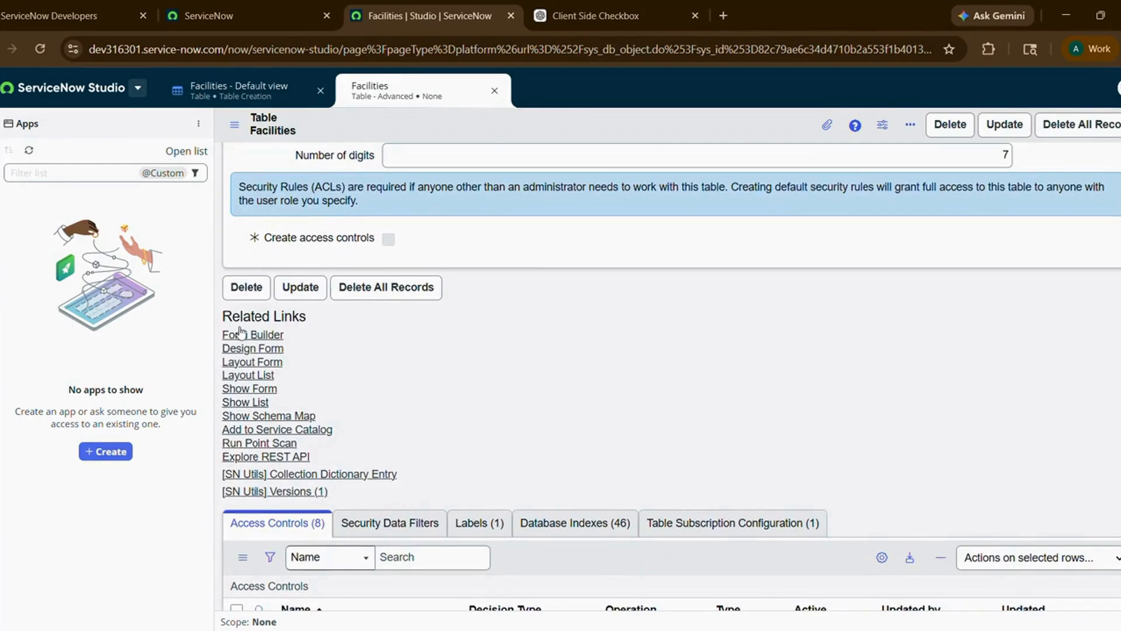
{"action": "left_click", "coordinate": [266, 390]}
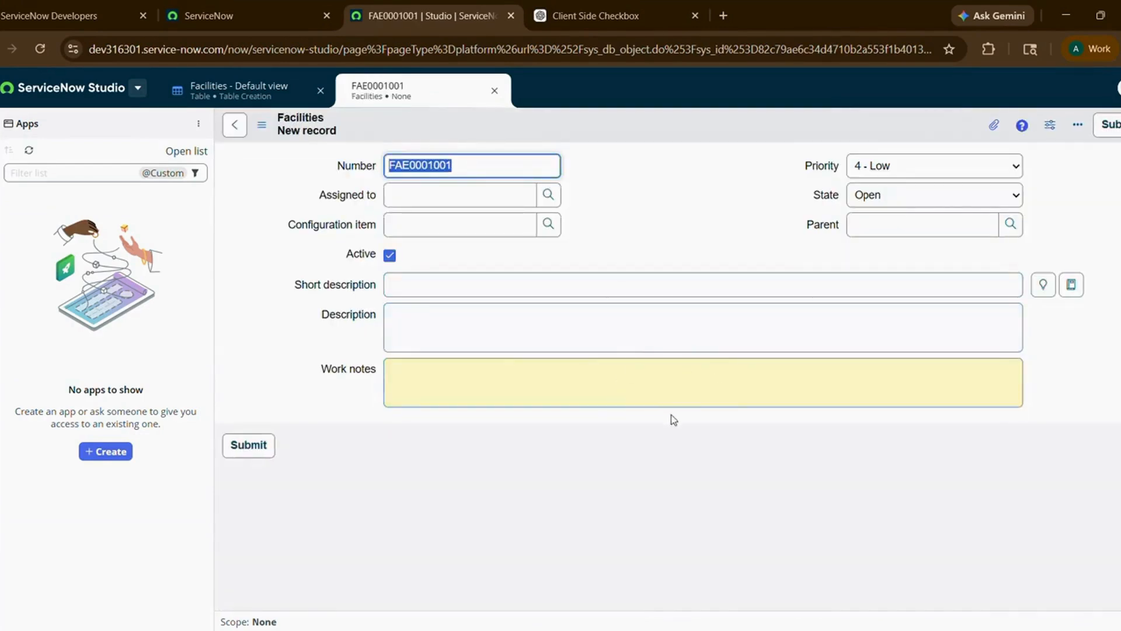
Step: Open the Facilities form in Form Design and dismiss the suggestion to use Form Builder
{"action": "right_click", "coordinate": [690, 133]}
{"action": "mouse_move", "coordinate": [745, 157]}
{"action": "left_click", "coordinate": [838, 185]}
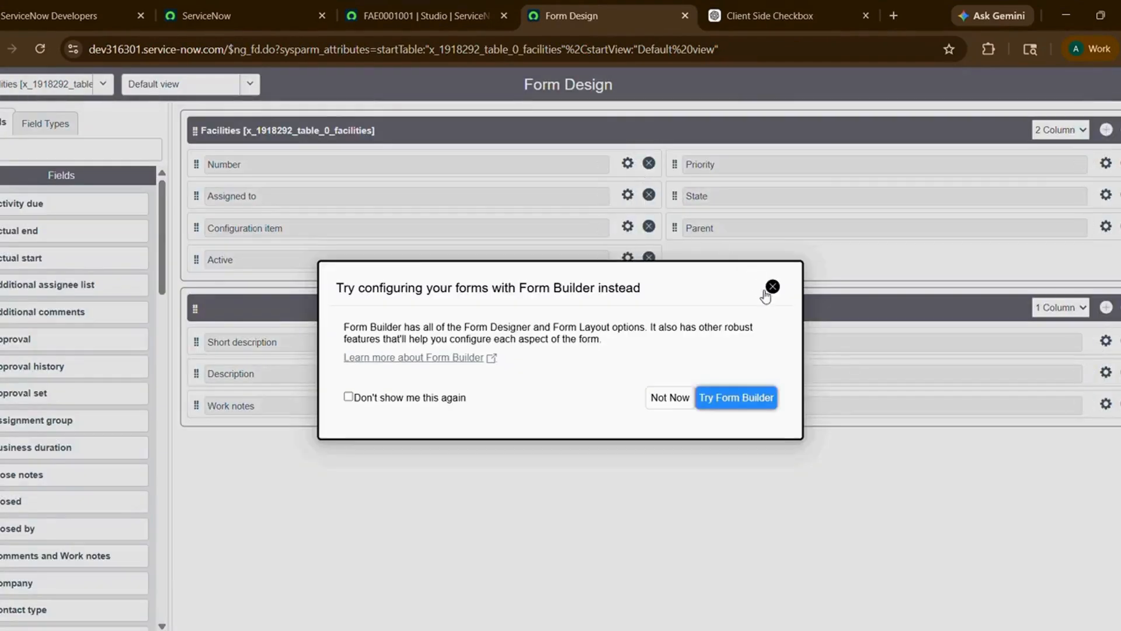
{"action": "left_click", "coordinate": [772, 286]}
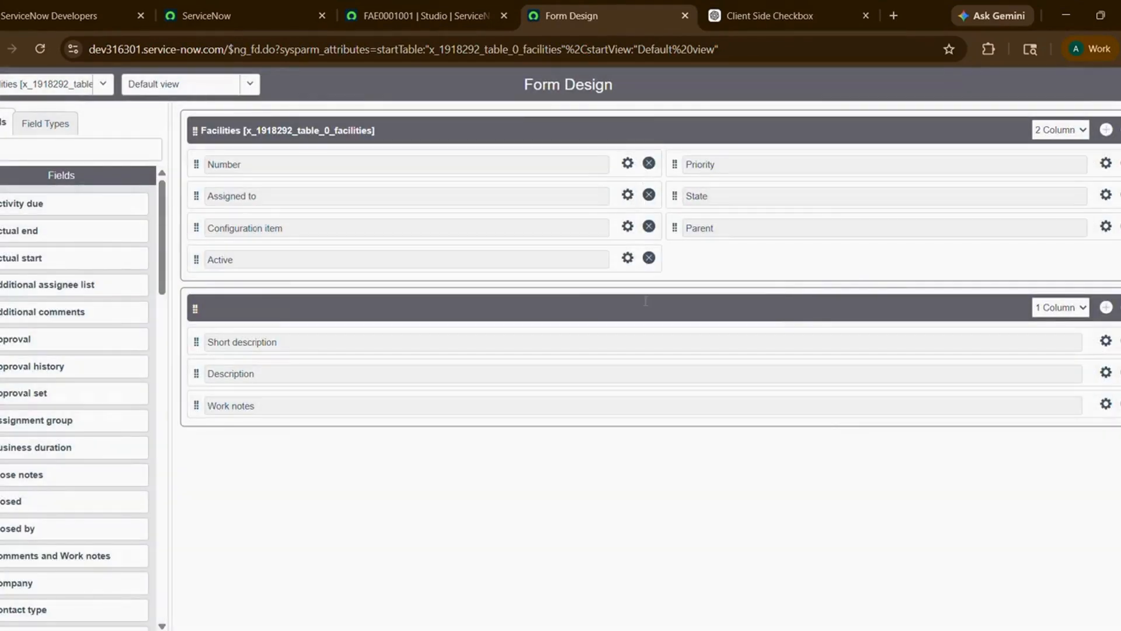
Step: Remove Work notes from the form, place Description below Parent in the two-column section, and save the layout
{"action": "left_click", "coordinate": [1115, 403]}
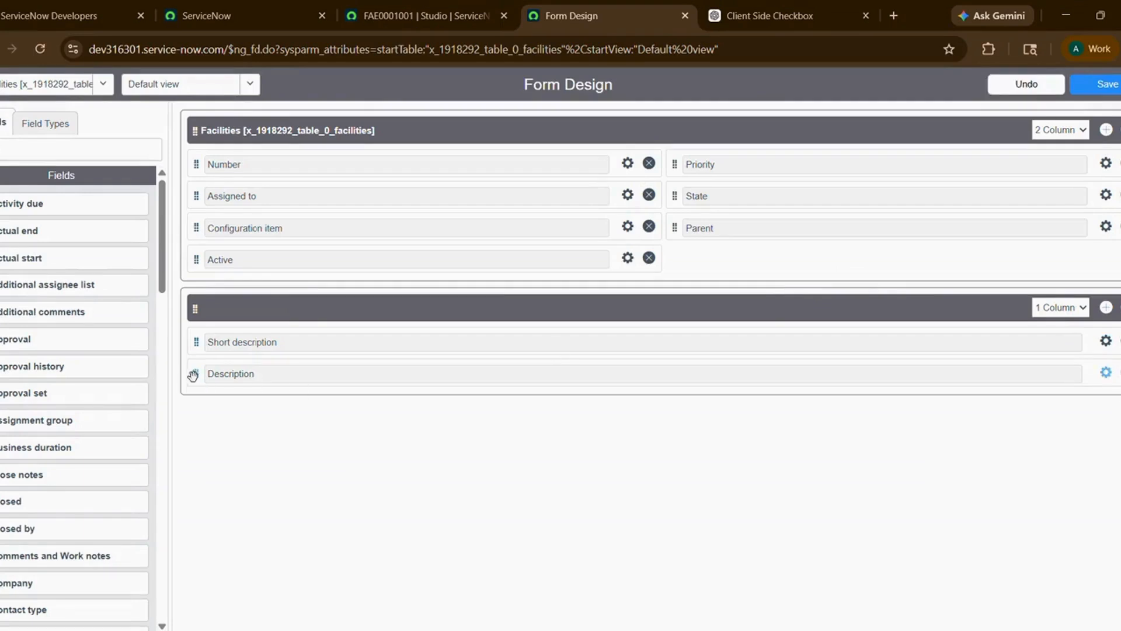
{"action": "left_click_drag", "start_coordinate": [216, 373], "coordinate": [679, 260]}
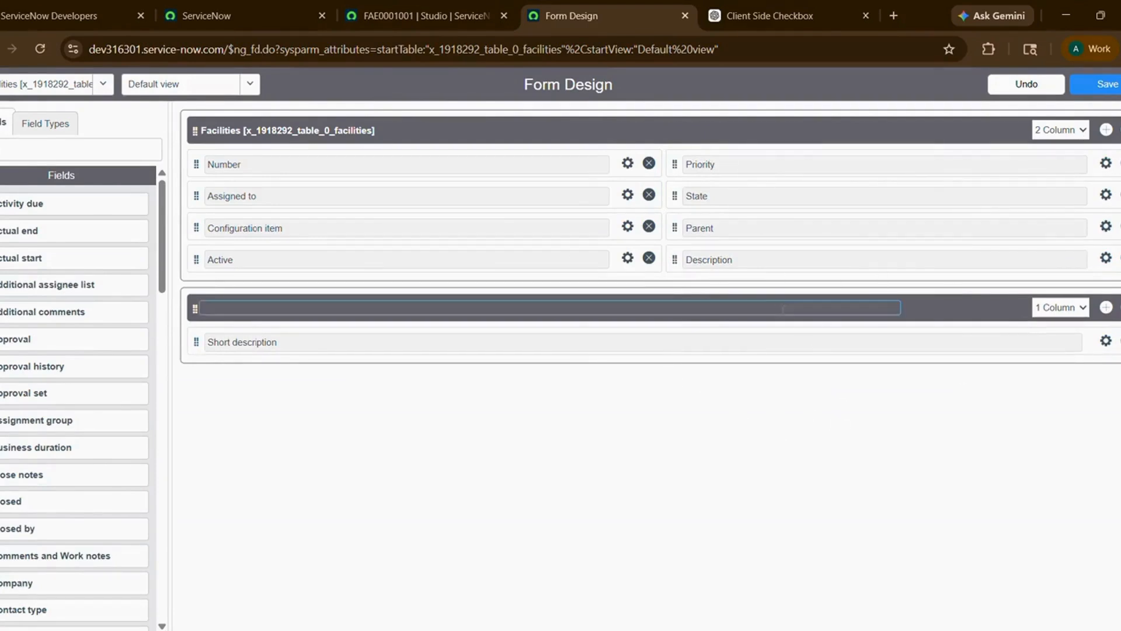
{"action": "left_click", "coordinate": [1108, 85]}
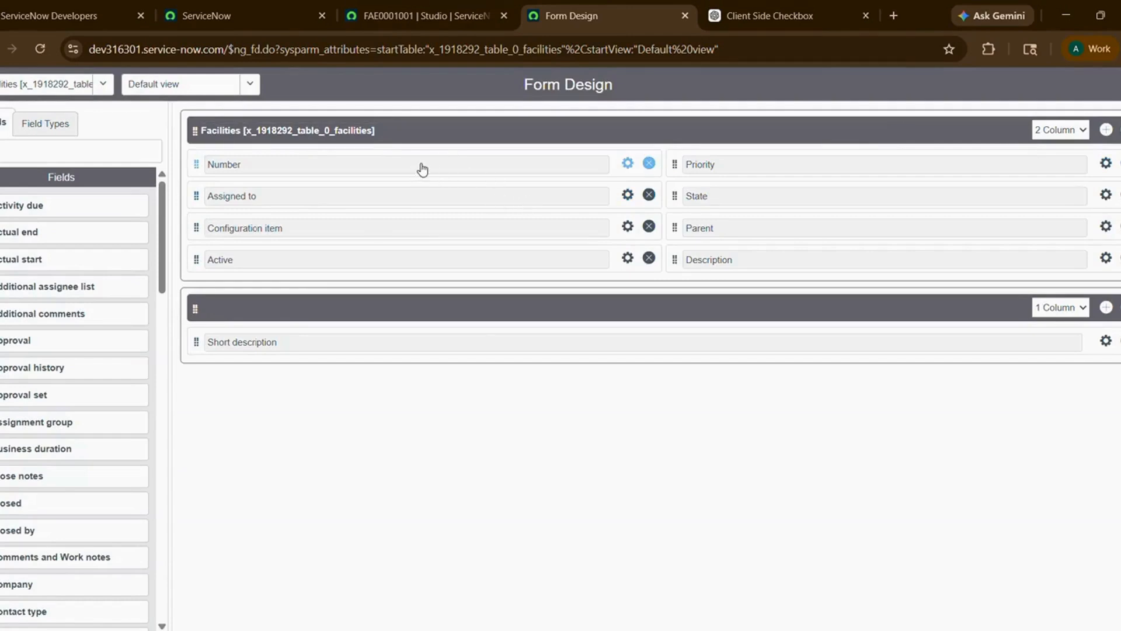
Step: Return to the Studio, reload it, and show the Facilities form again to check its updated layout
{"action": "left_click", "coordinate": [419, 14]}
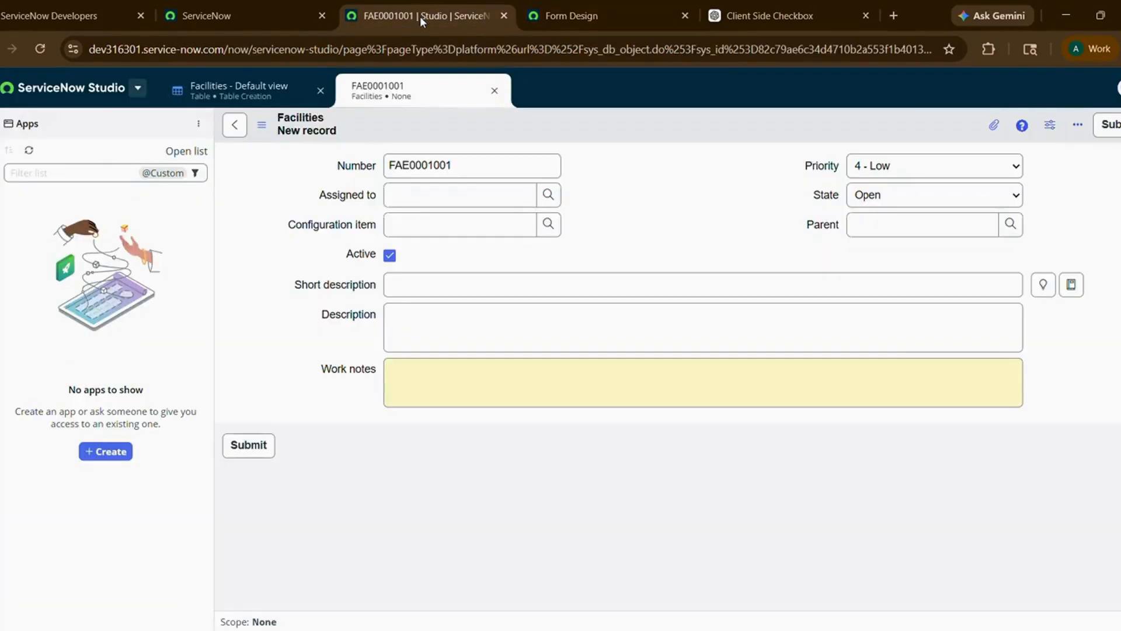
{"action": "left_click", "coordinate": [40, 48]}
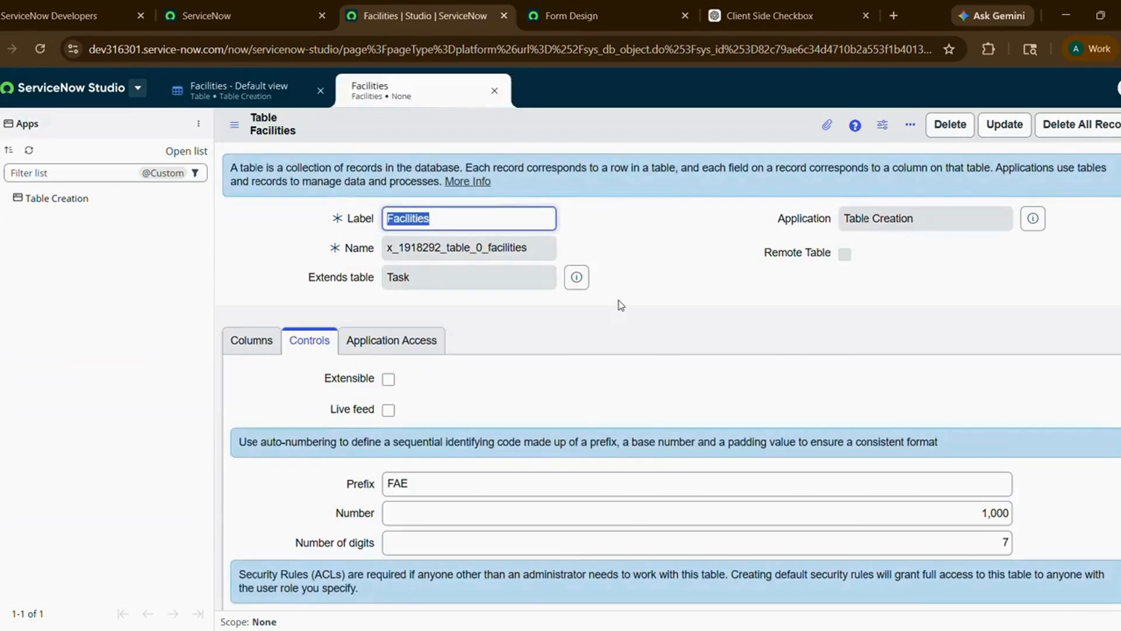
{"action": "scroll", "coordinate": [533, 383], "scroll_direction": "down", "scroll_amount": 8}
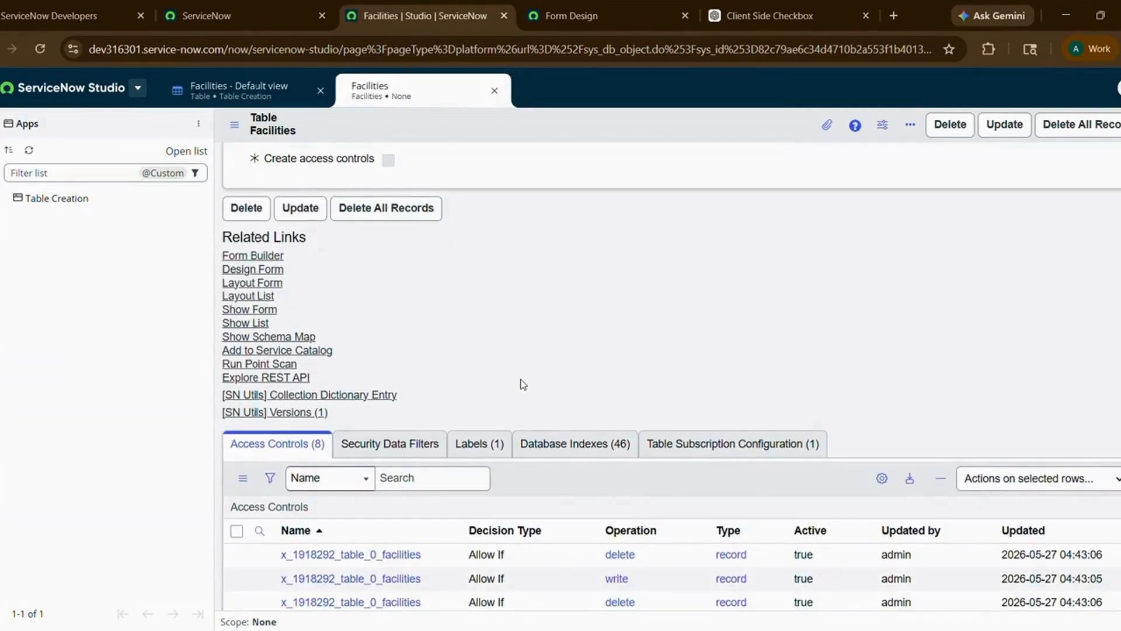
{"action": "left_click", "coordinate": [250, 309]}
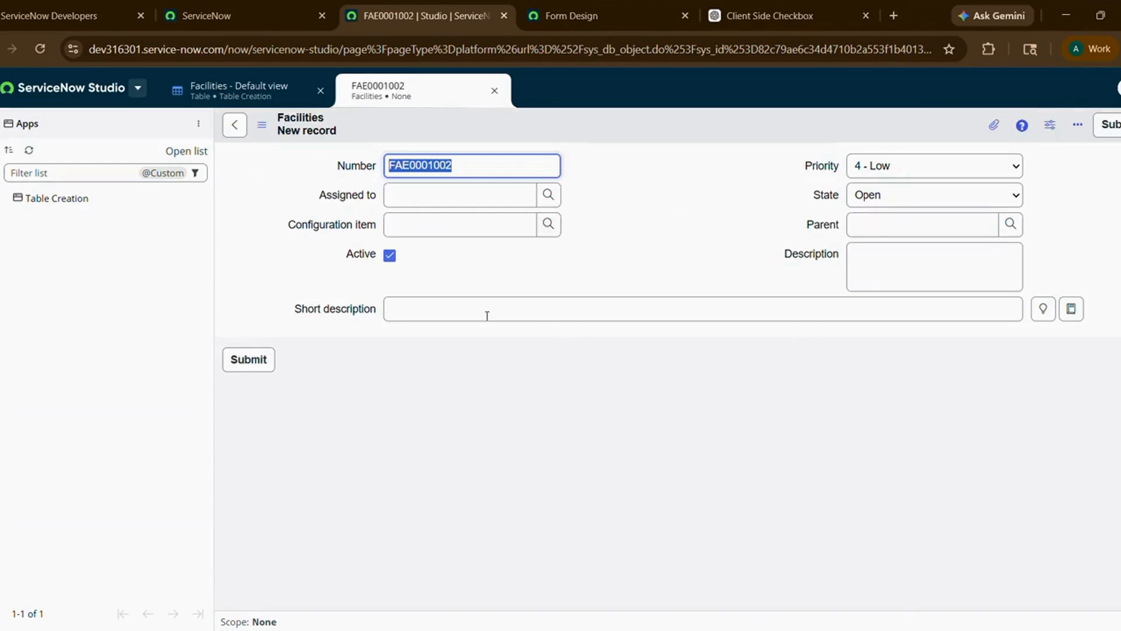
{"action": "left_click", "coordinate": [490, 312]}
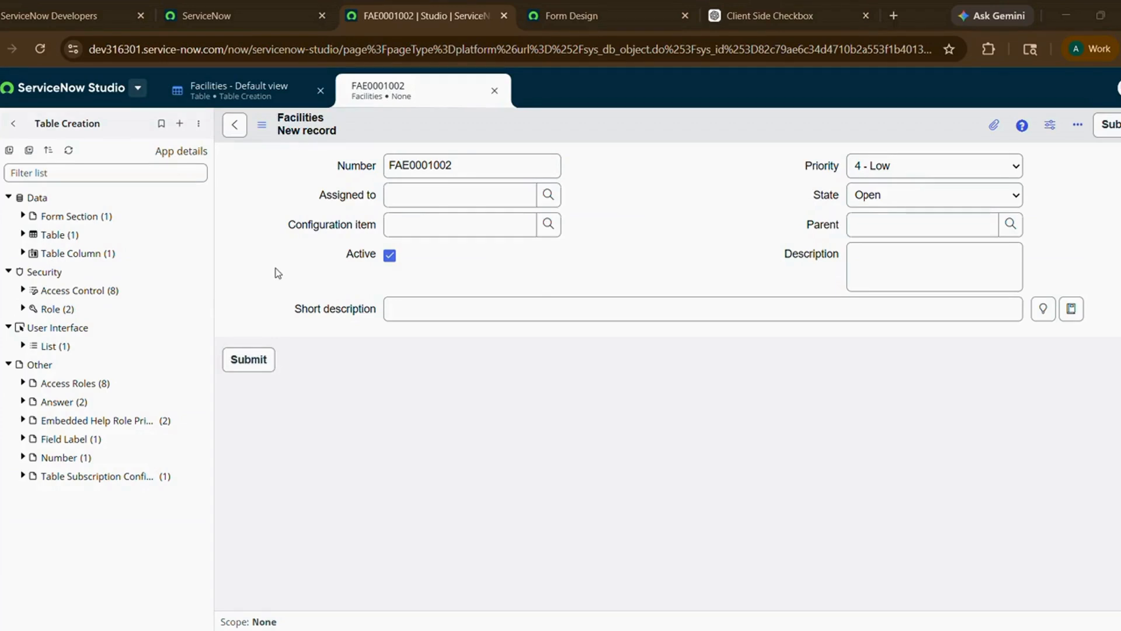
Step: Start a new Table file in the Table Creation app
{"action": "left_click", "coordinate": [181, 131]}
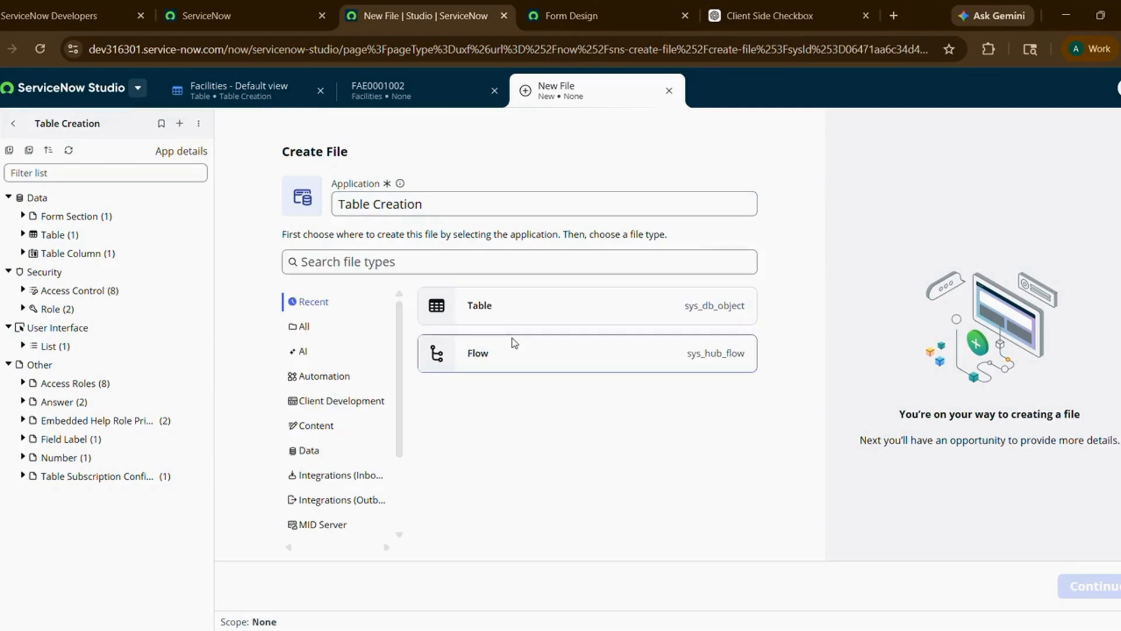
{"action": "left_click", "coordinate": [527, 321]}
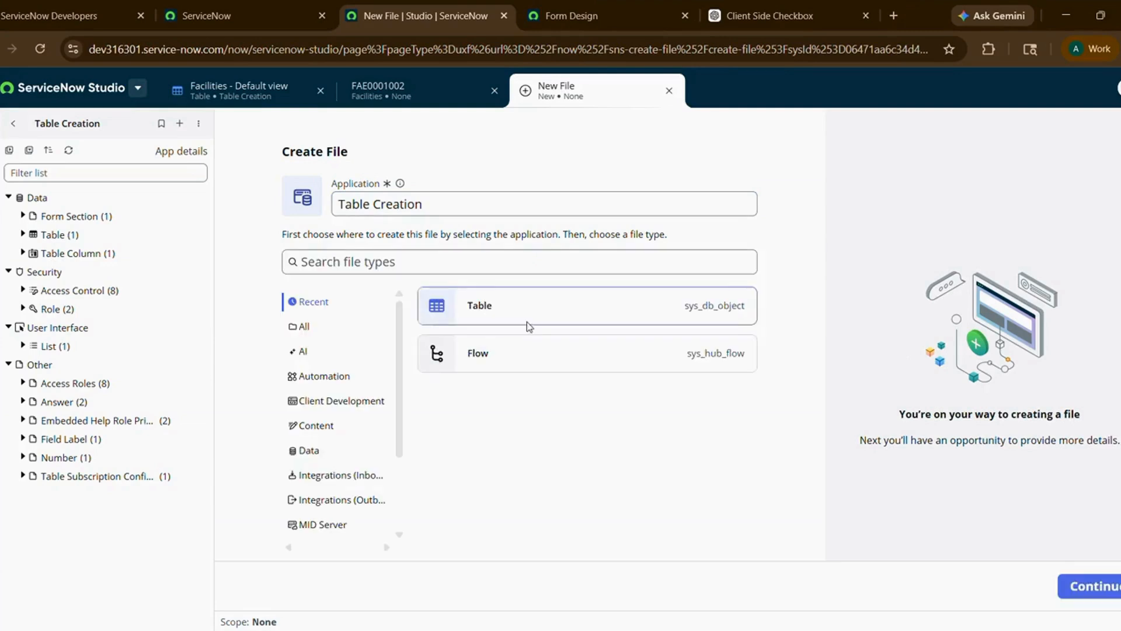
{"action": "left_click", "coordinate": [1089, 580]}
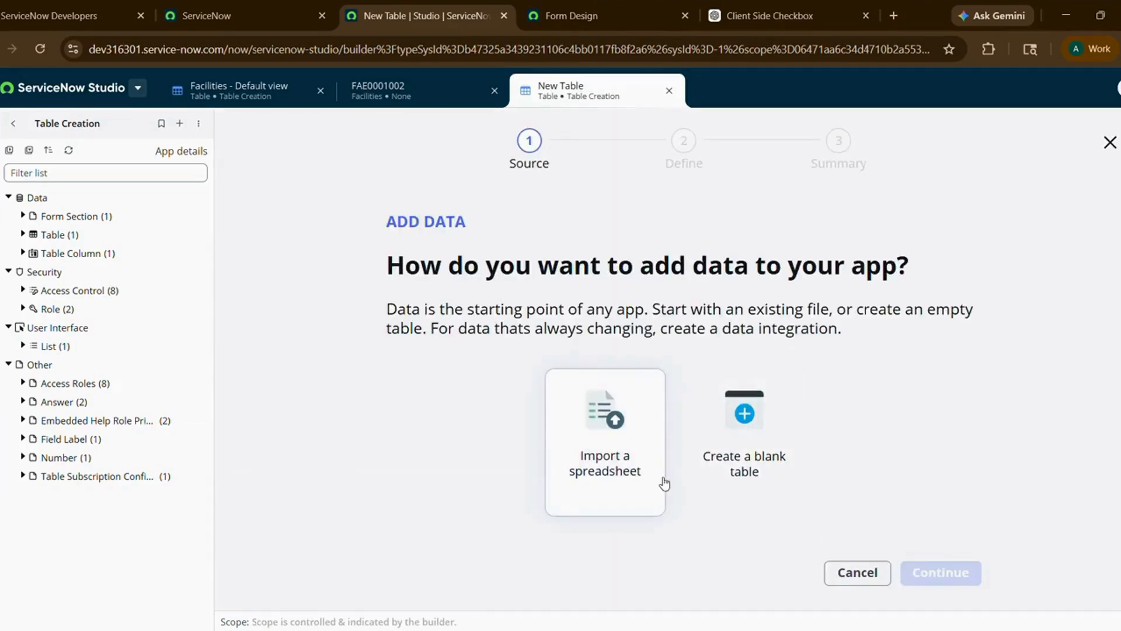
Step: Choose to create a blank table with a new structure instead of basing it on an extensible table
{"action": "left_click", "coordinate": [729, 476]}
{"action": "left_click", "coordinate": [939, 571]}
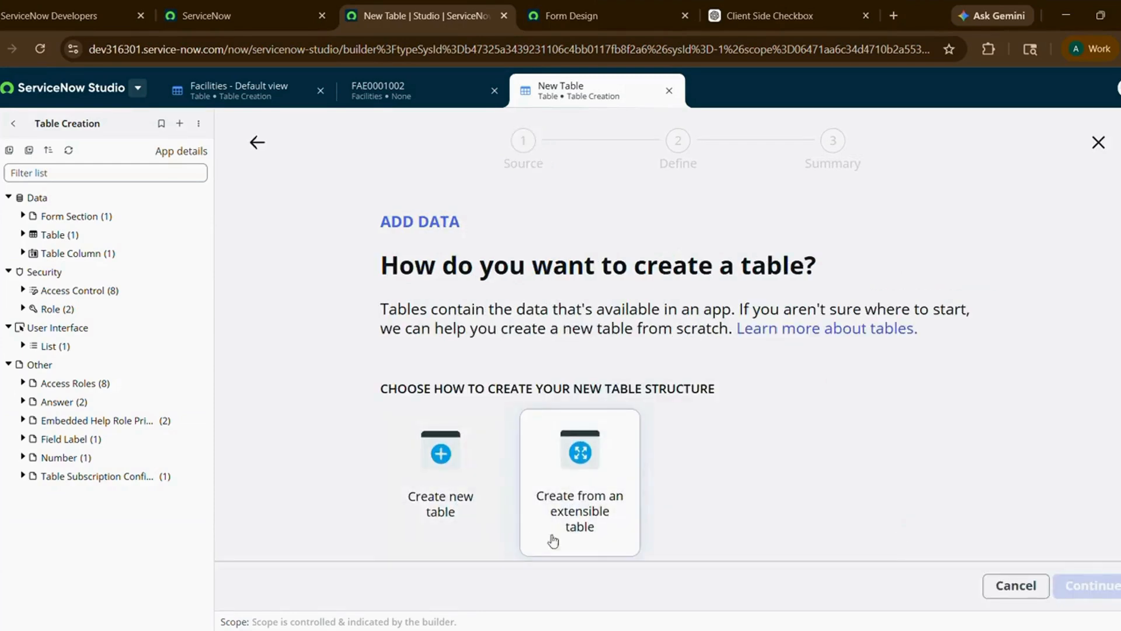
{"action": "left_click", "coordinate": [448, 497]}
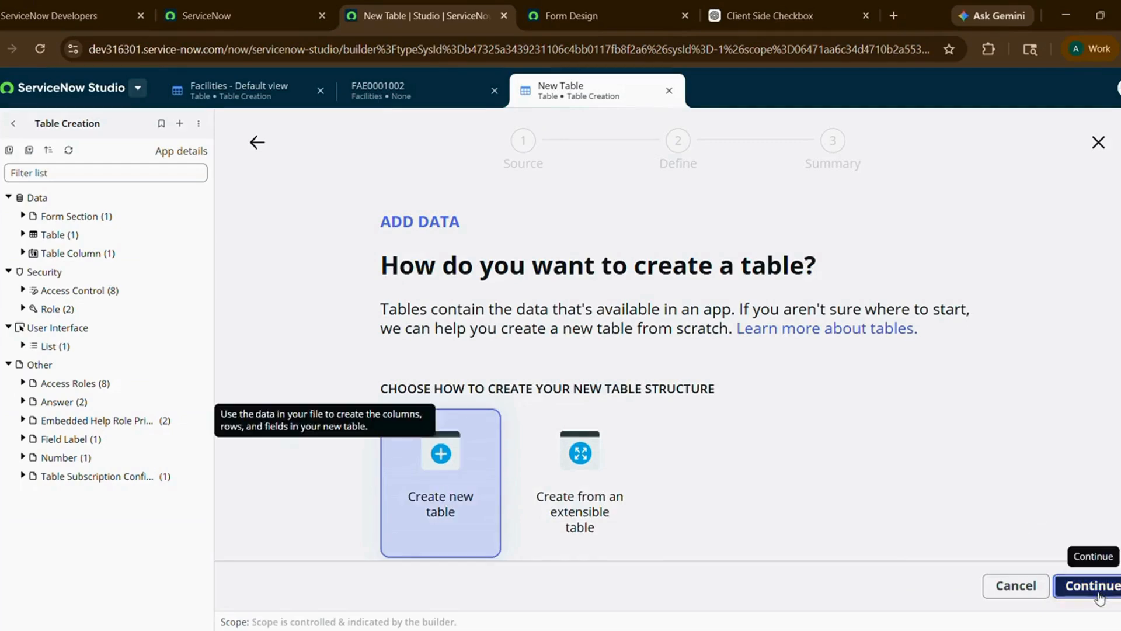
{"action": "left_click", "coordinate": [1098, 585]}
Step: Set the new table's label to Facilities 2
{"action": "left_click", "coordinate": [795, 479]}
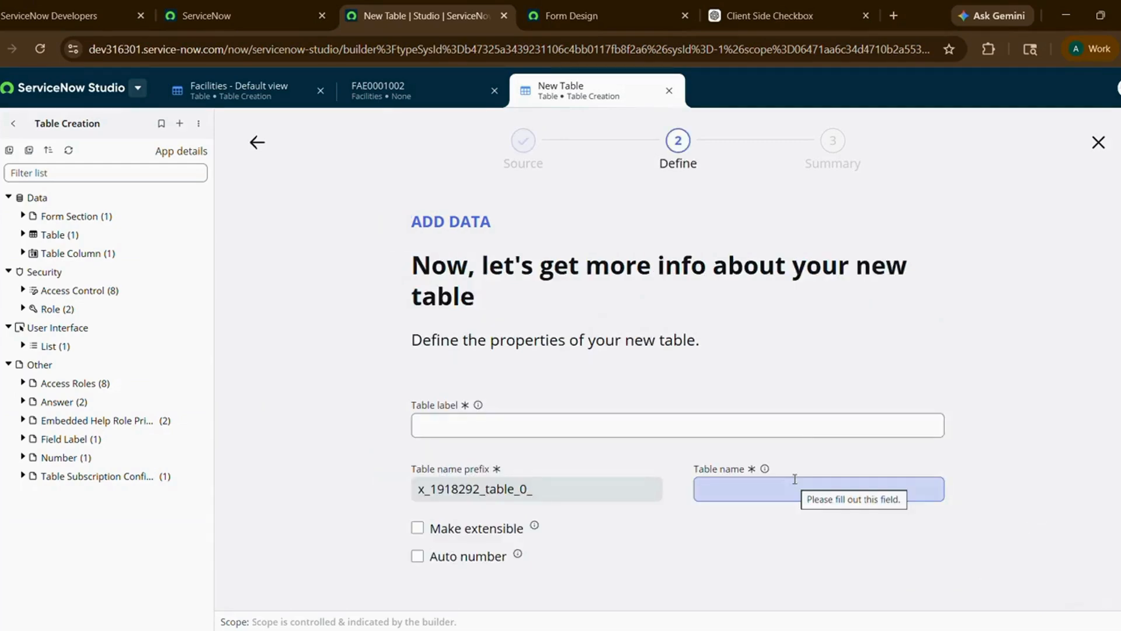
{"action": "left_click", "coordinate": [541, 415]}
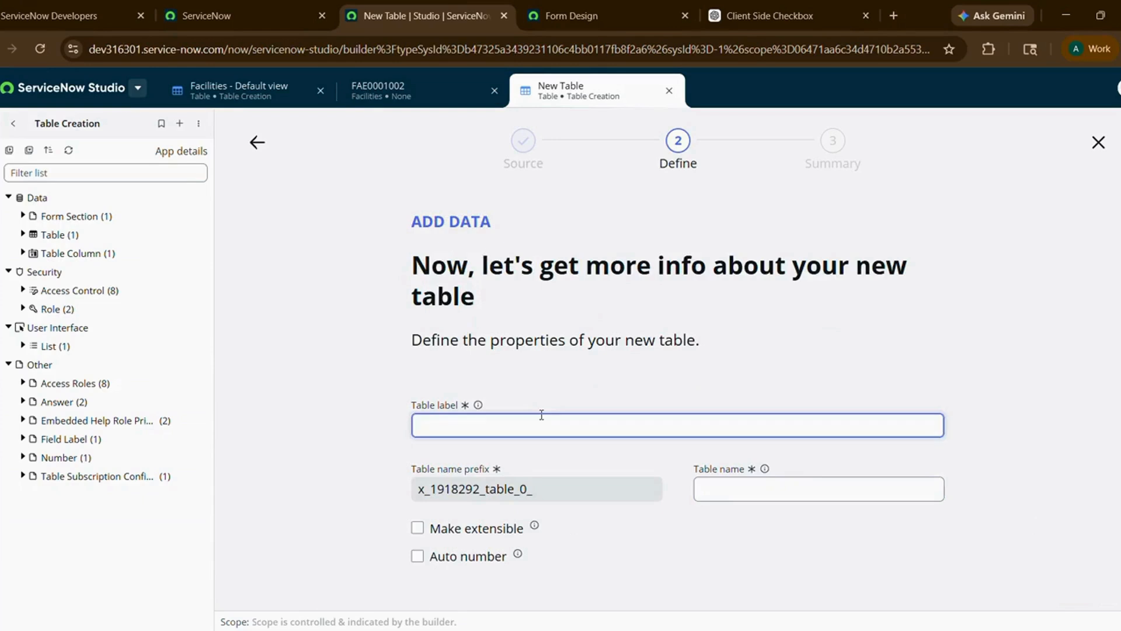
{"action": "type", "text": "Facilitie"}
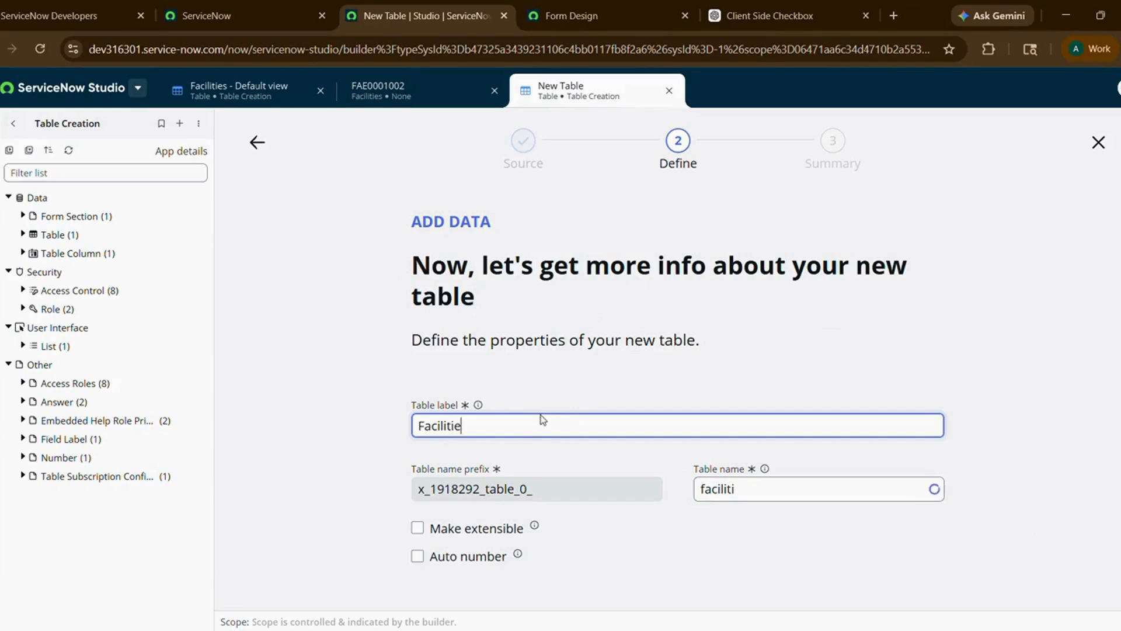
{"action": "type", "text": "s 2"}
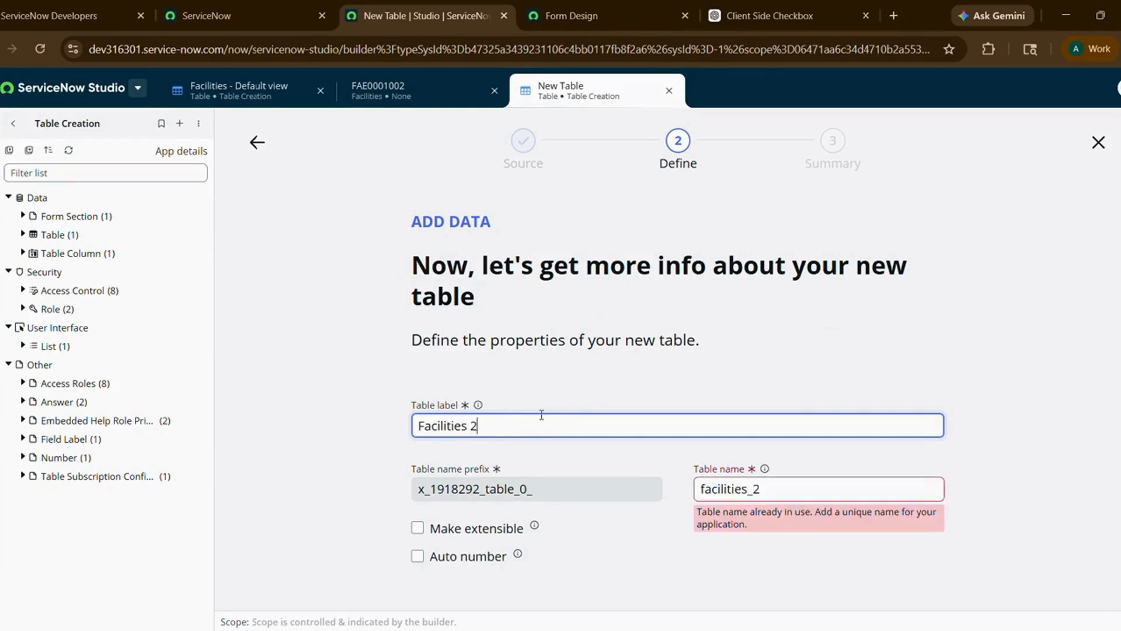
Step: Enable auto numbering for Facilities 2, set its prefix to FAB, and continue to the permissions
{"action": "scroll", "coordinate": [615, 465], "scroll_direction": "down", "scroll_amount": 2}
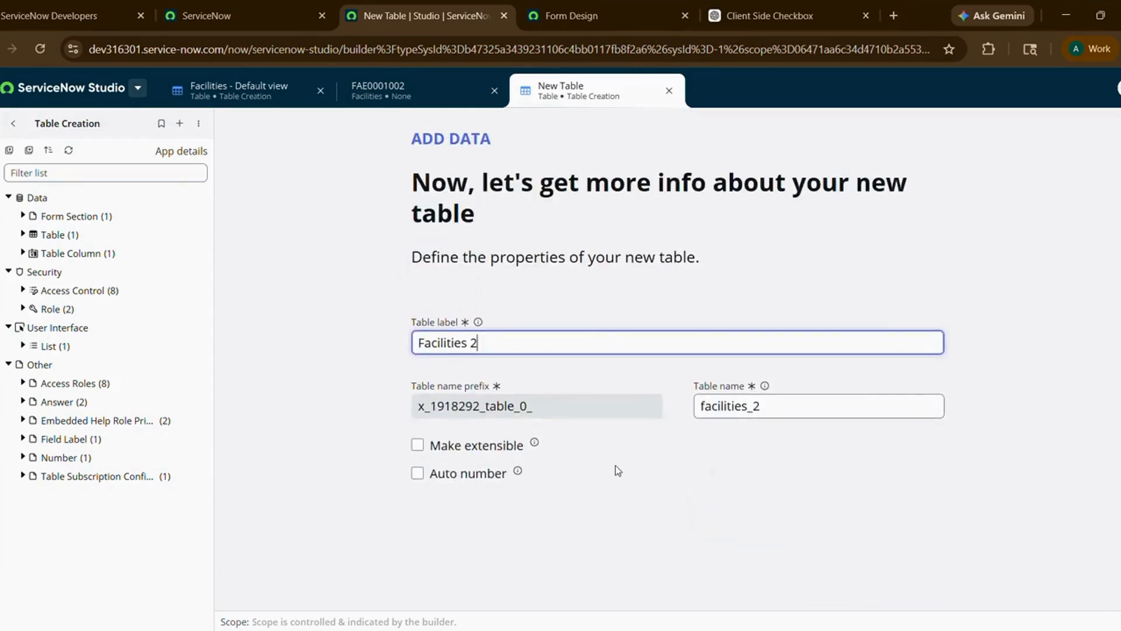
{"action": "left_click", "coordinate": [417, 467]}
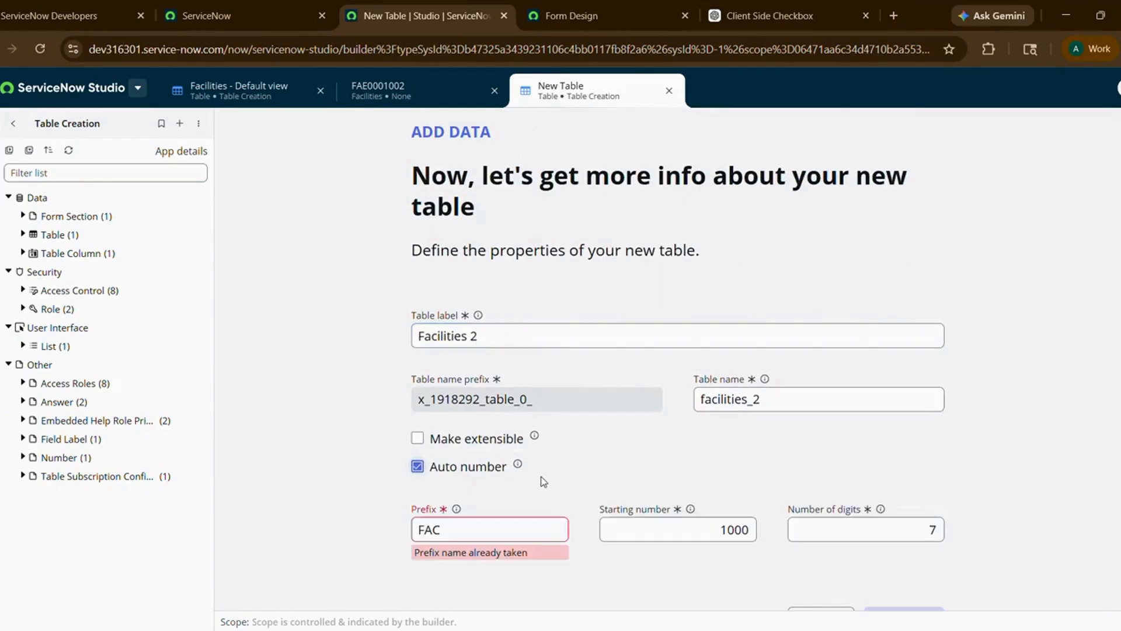
{"action": "left_click", "coordinate": [490, 505]}
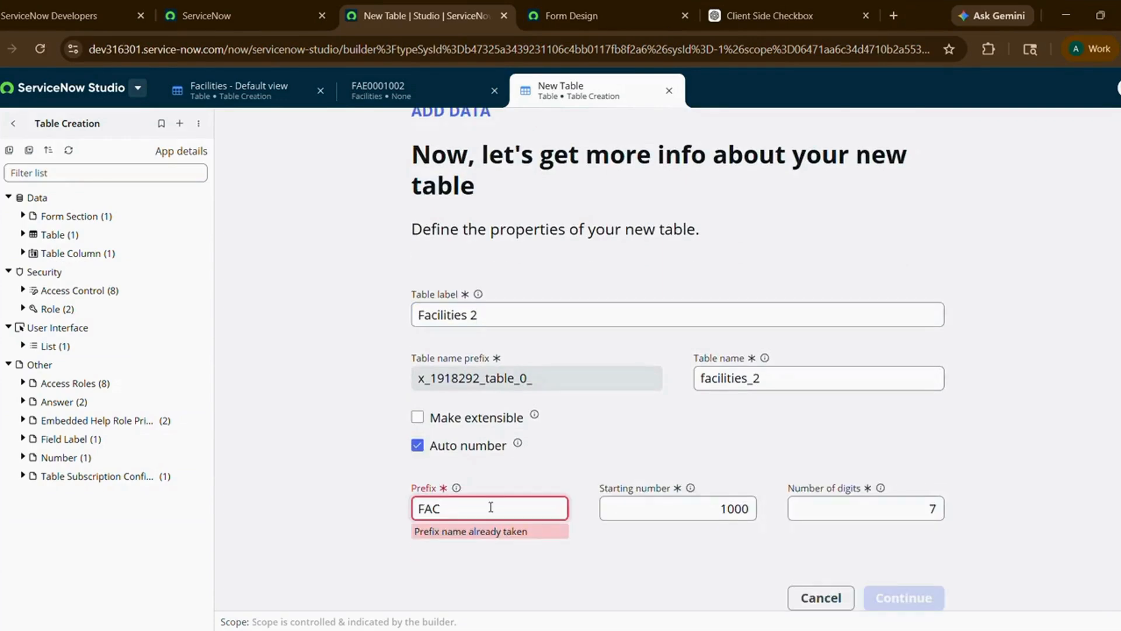
{"action": "key", "text": "BackSpace"}
{"action": "type", "text": "B"}
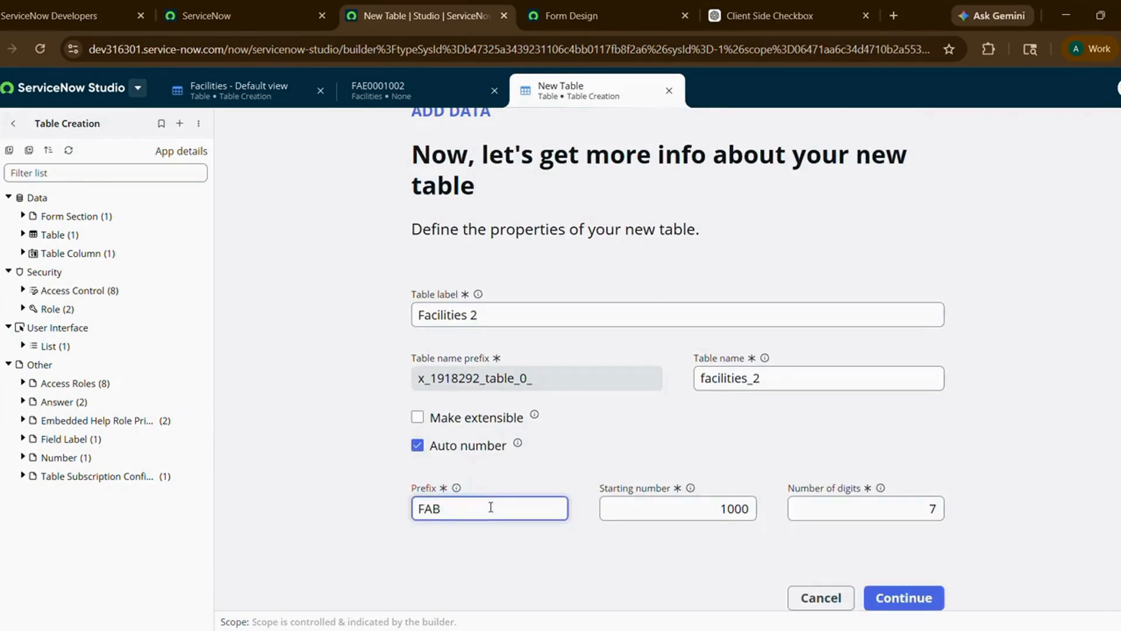
{"action": "left_click", "coordinate": [911, 598]}
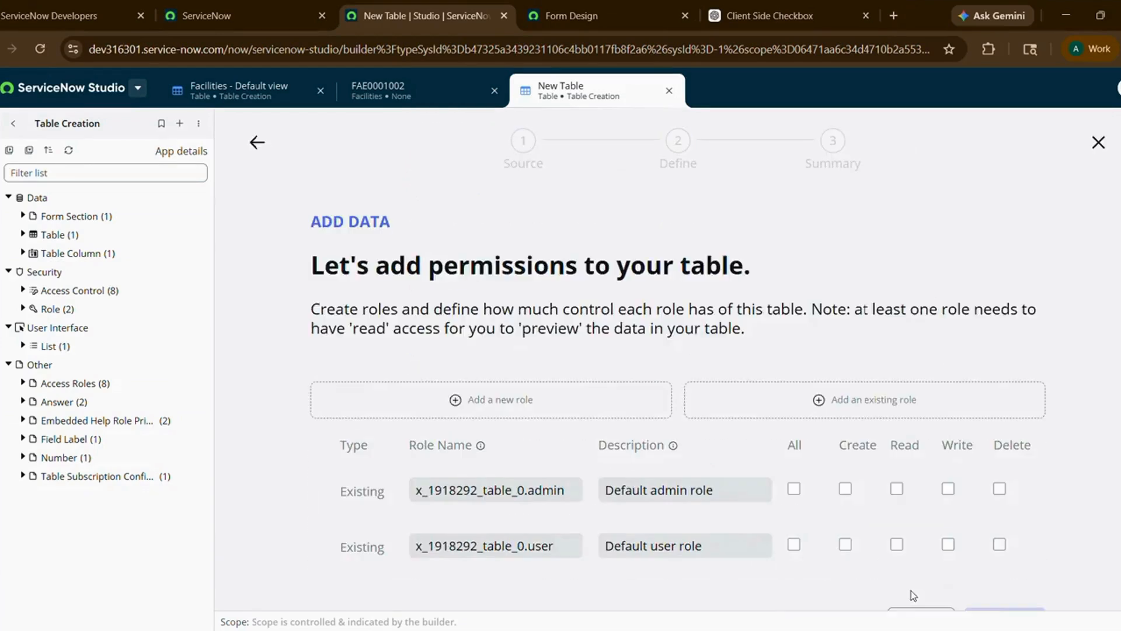
Step: Grant the admin and user roles all permissions on Facilities 2 and open the finished table for editing, dismissing the welcome dialog
{"action": "left_click", "coordinate": [796, 468]}
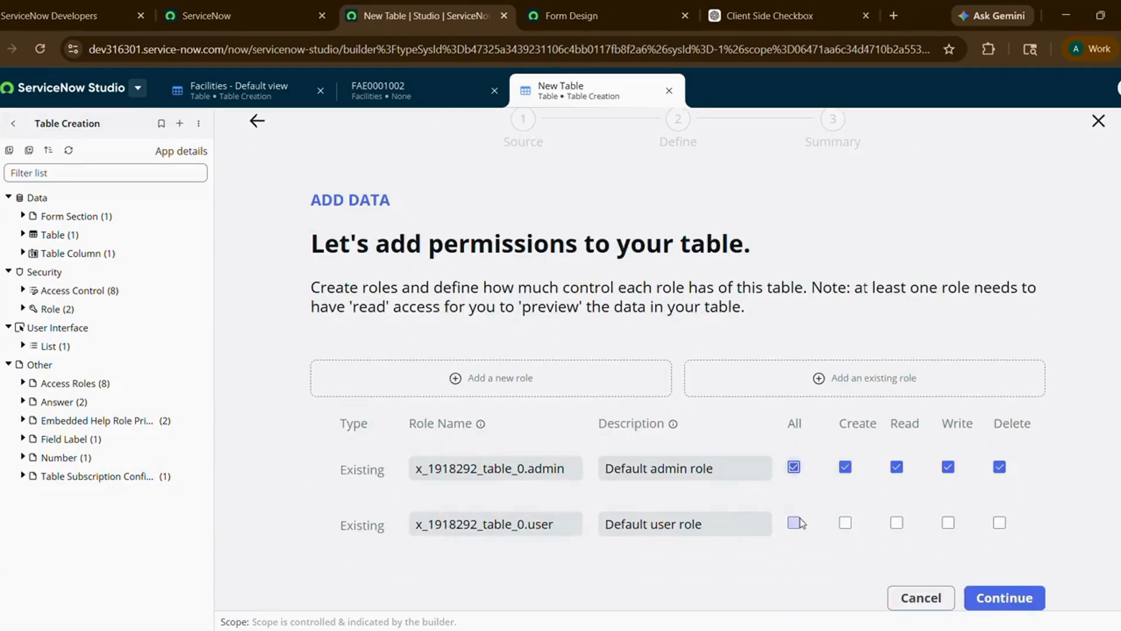
{"action": "left_click", "coordinate": [796, 523]}
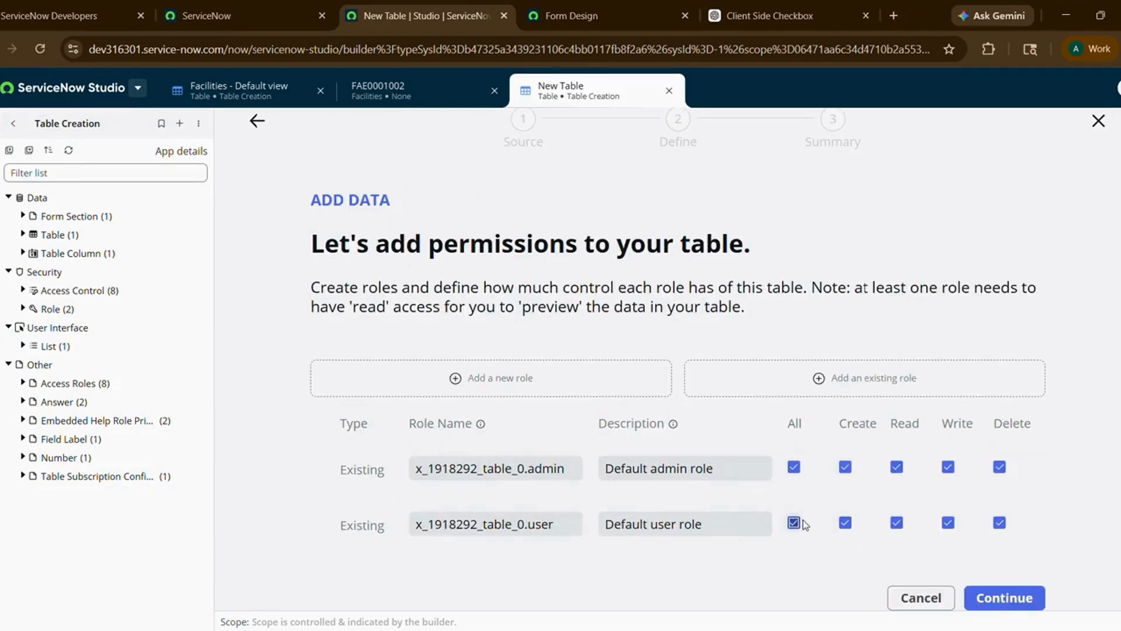
{"action": "left_click", "coordinate": [1003, 597]}
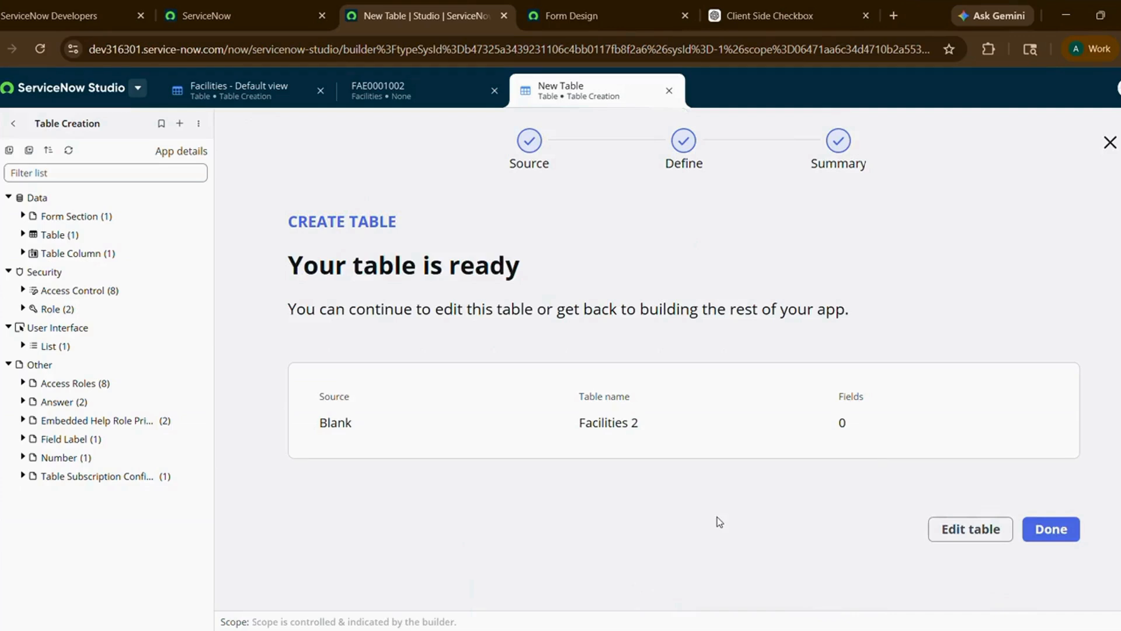
{"action": "left_click", "coordinate": [992, 533]}
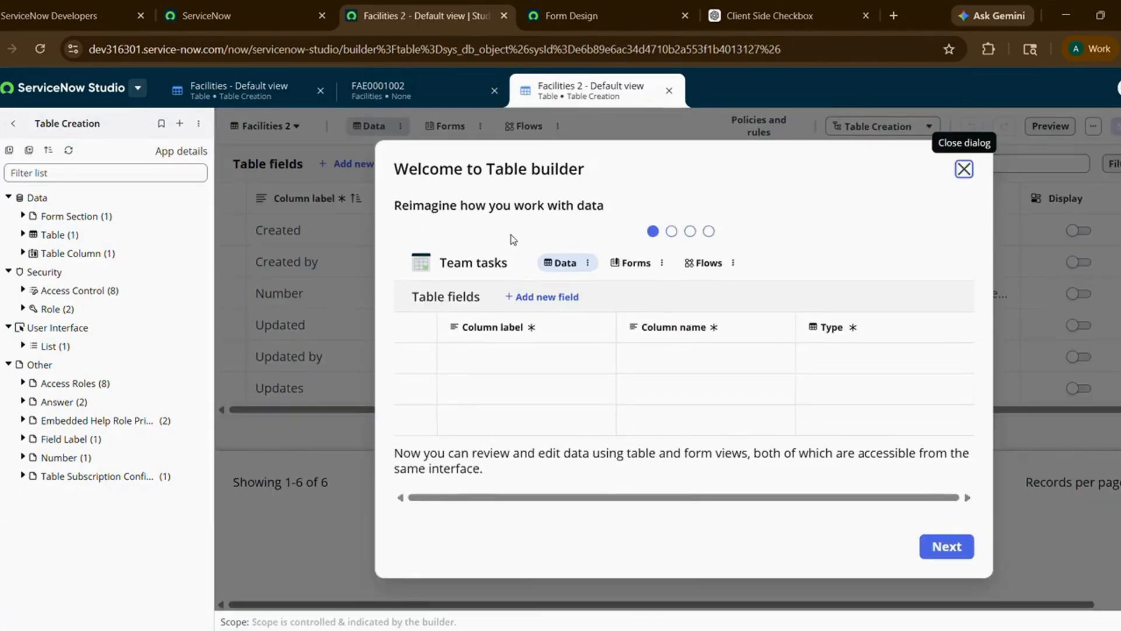
{"action": "left_click", "coordinate": [962, 169]}
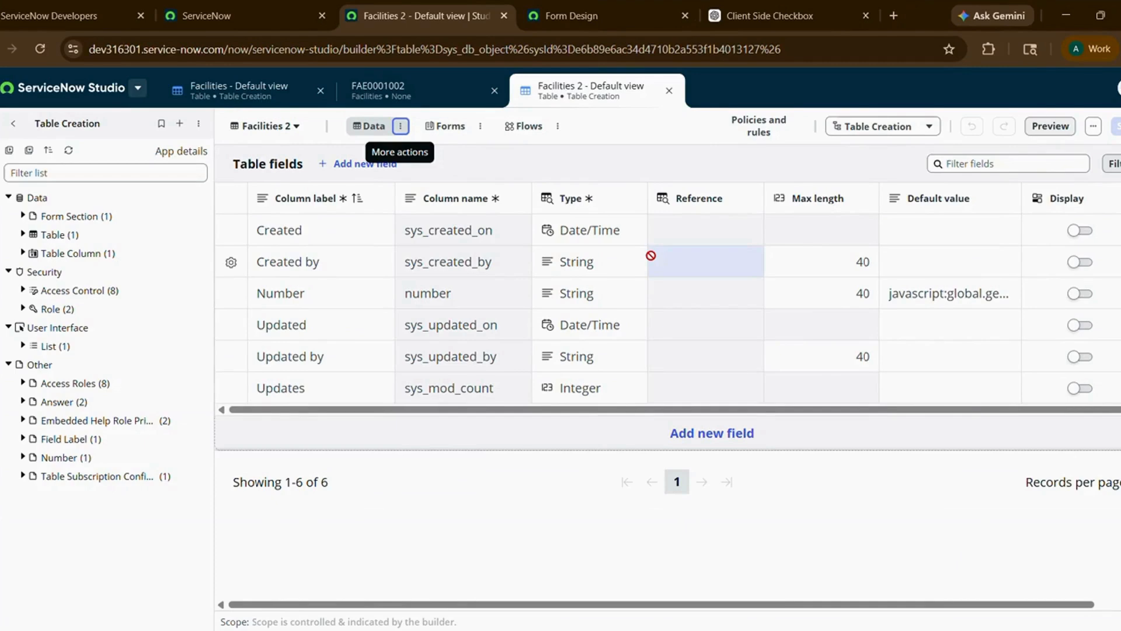
Step: Open the advanced view of the Facilities 2 table and show an empty form for it
{"action": "left_click", "coordinate": [1089, 133]}
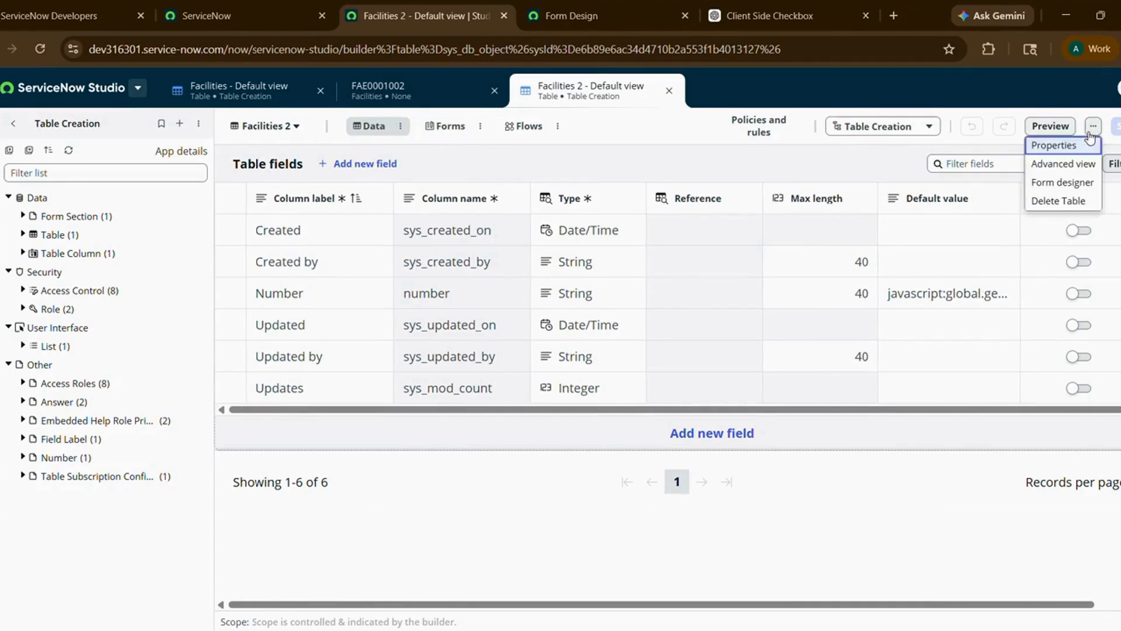
{"action": "left_click", "coordinate": [1068, 166]}
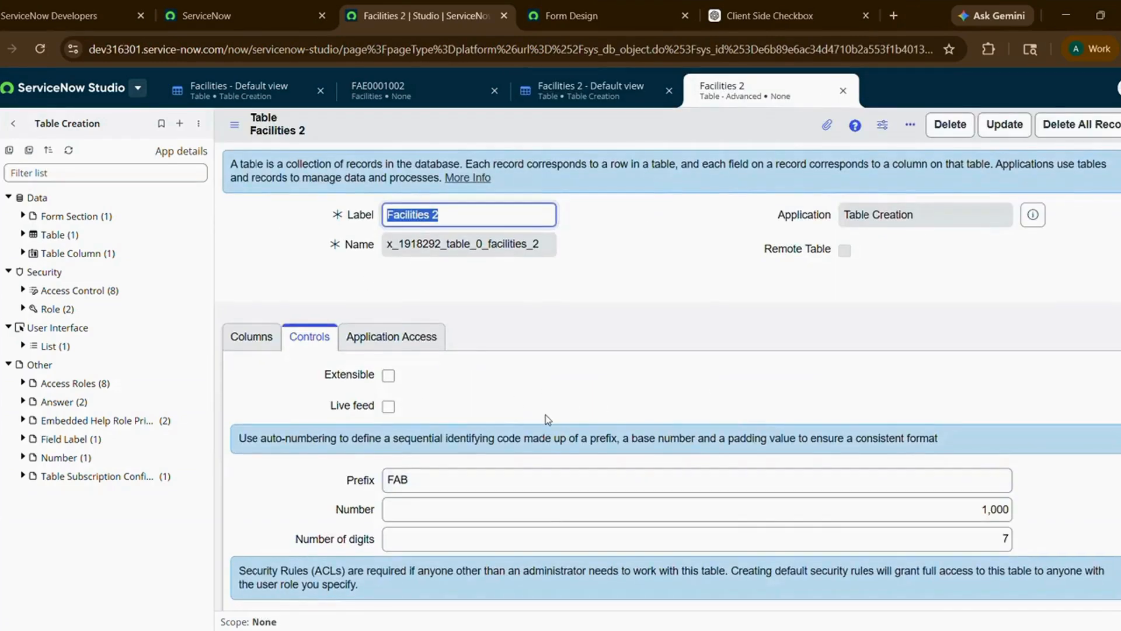
{"action": "scroll", "coordinate": [546, 414], "scroll_direction": "down", "scroll_amount": 3}
{"action": "scroll", "coordinate": [545, 414], "scroll_direction": "down", "scroll_amount": 3}
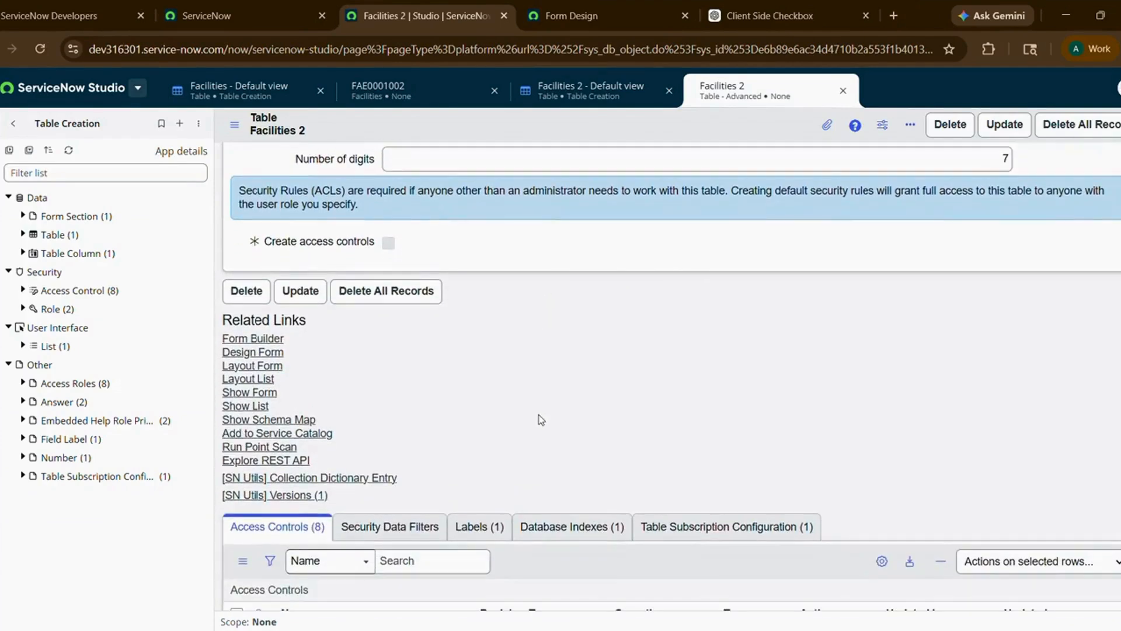
{"action": "left_click", "coordinate": [287, 394]}
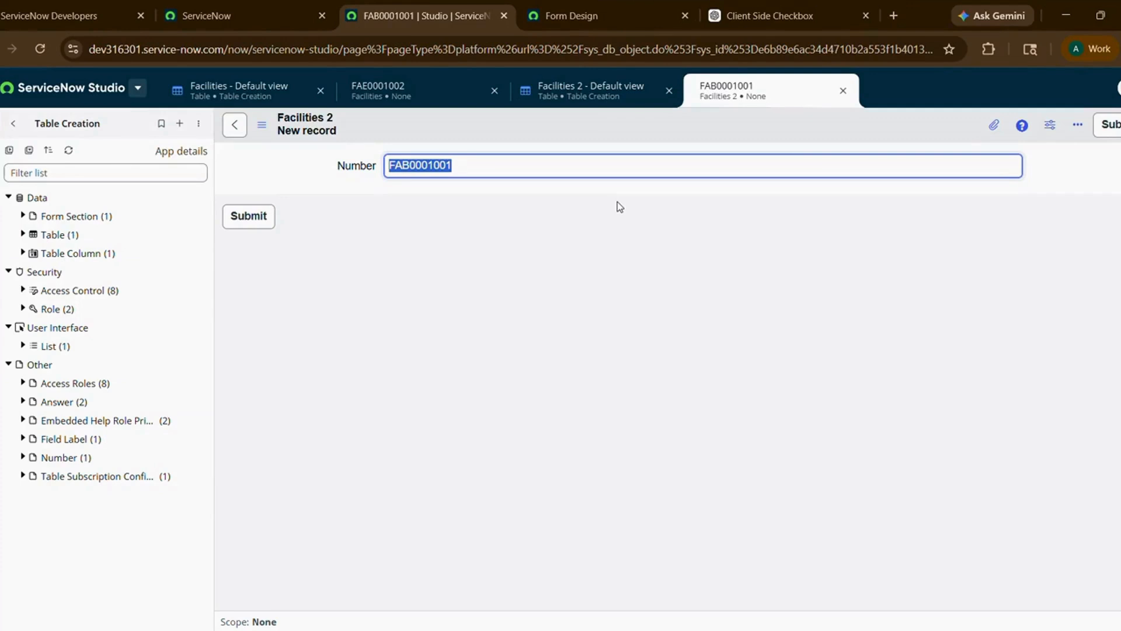
Step: Open the Facilities 2 form in Form Design and dismiss the Form Builder suggestion
{"action": "left_click", "coordinate": [657, 125]}
{"action": "right_click", "coordinate": [656, 125]}
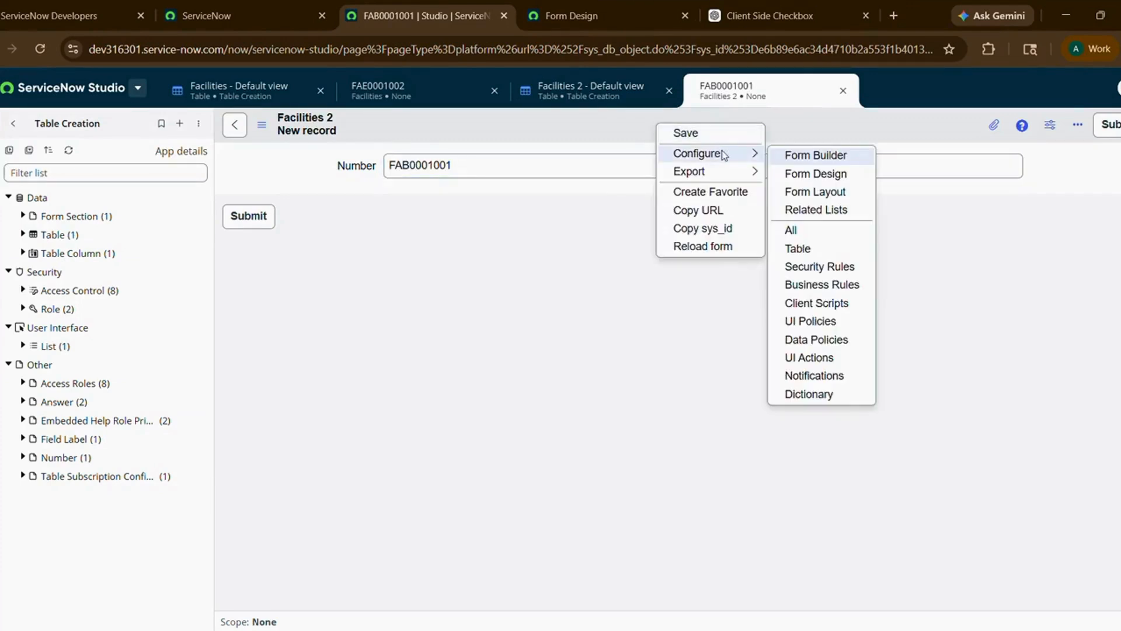
{"action": "mouse_move", "coordinate": [752, 153]}
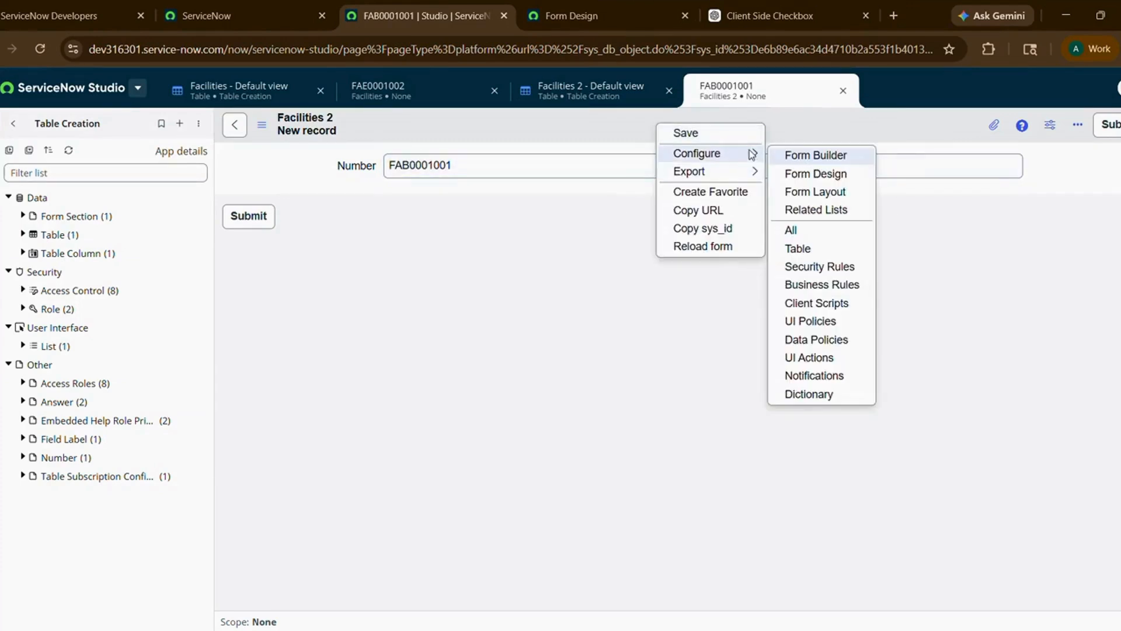
{"action": "left_click", "coordinate": [797, 174]}
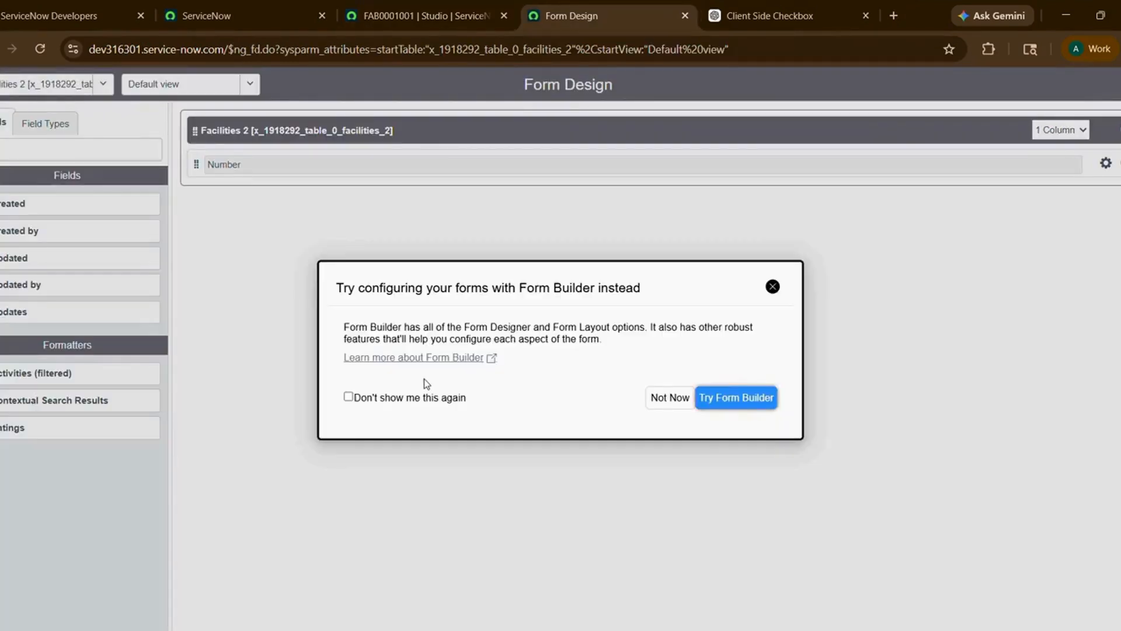
{"action": "left_click", "coordinate": [772, 286]}
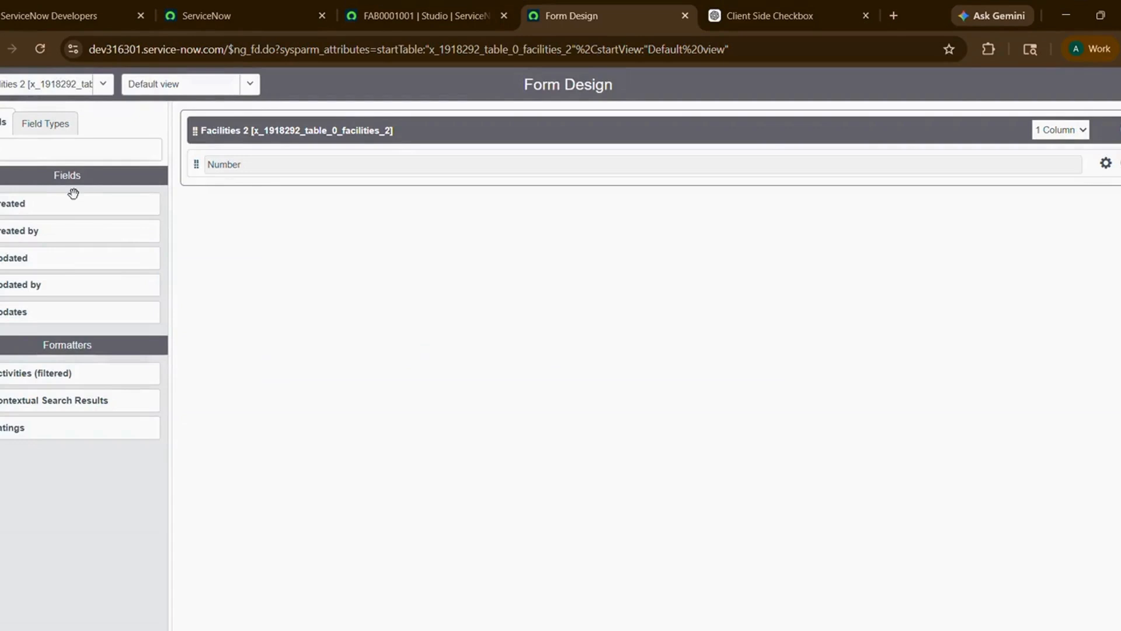
Step: Find the String field type and add a new String field below Number on the form
{"action": "left_click", "coordinate": [53, 124]}
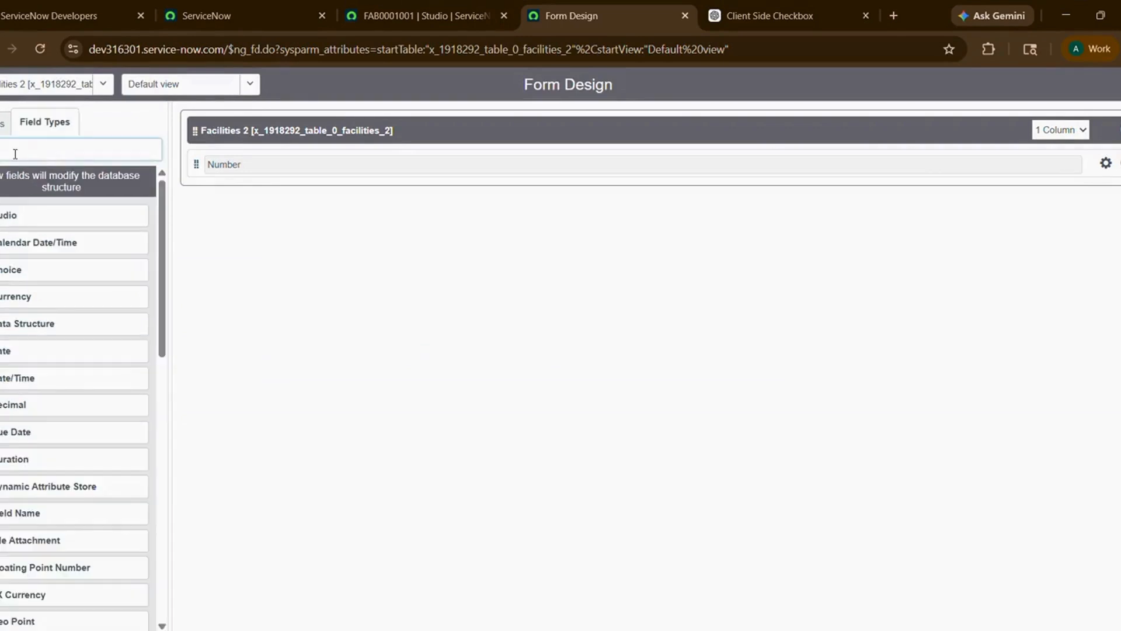
{"action": "type", "text": "s"}
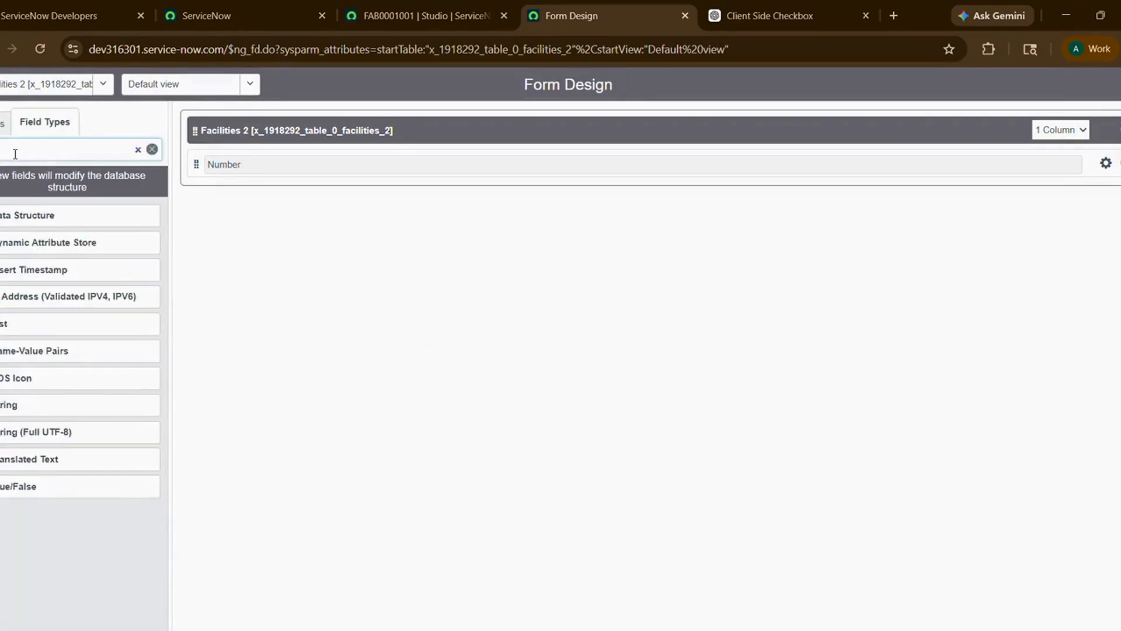
{"action": "type", "text": "tr"}
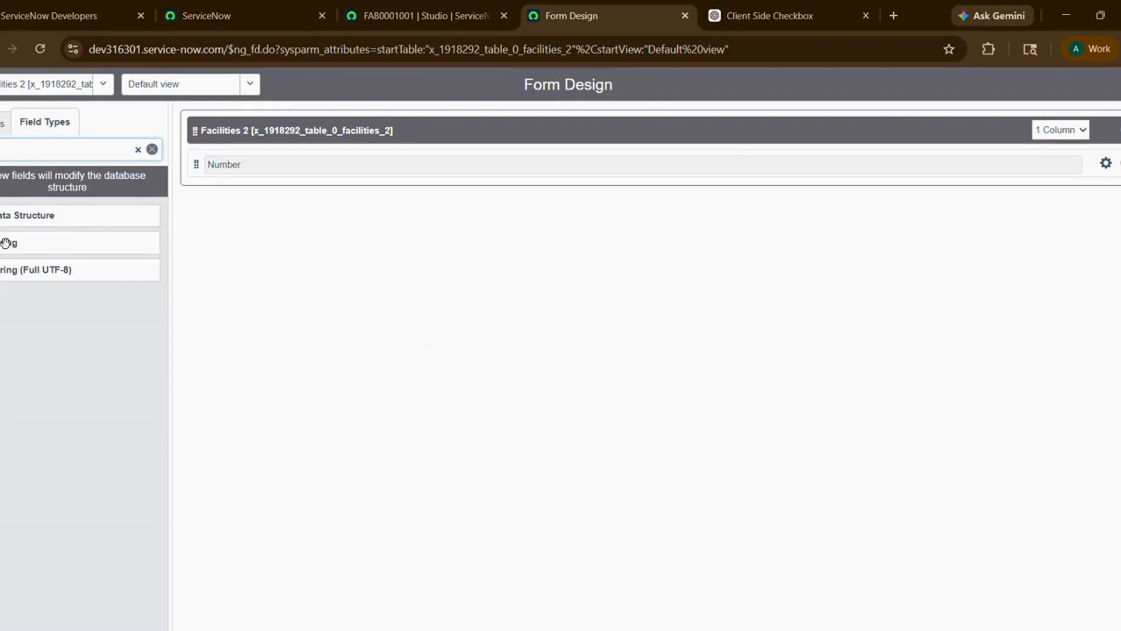
{"action": "left_click_drag", "start_coordinate": [5, 242], "coordinate": [214, 219]}
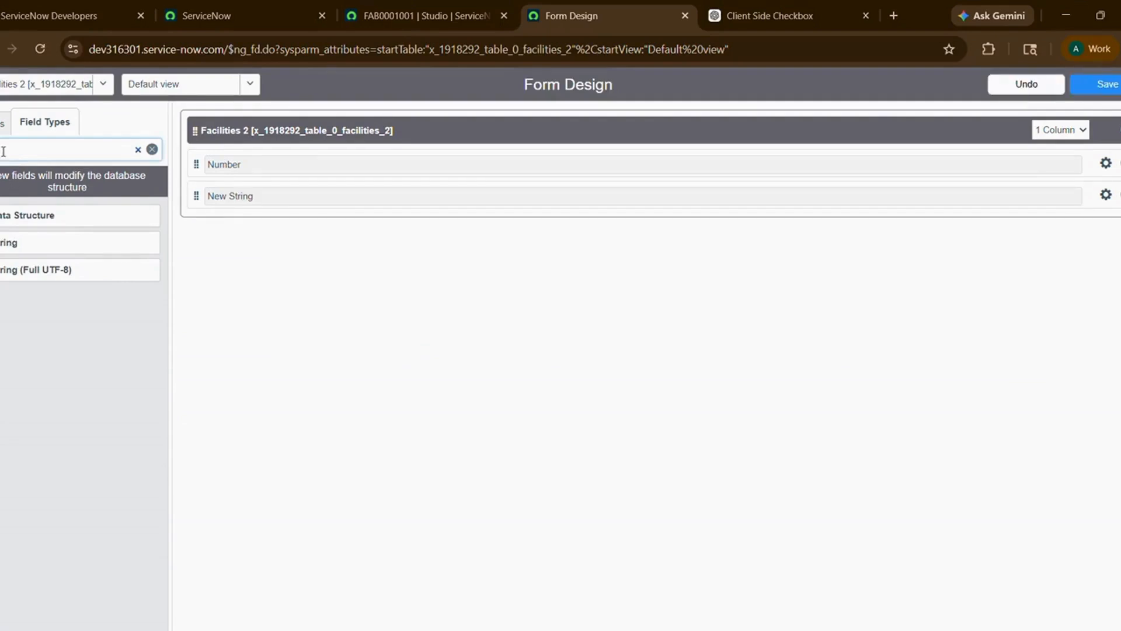
Step: Find the Reference field type and add a new Reference field below the new String field
{"action": "key", "text": "BackSpace"}
{"action": "key", "text": "BackSpace"}
{"action": "key", "text": "BackSpace"}
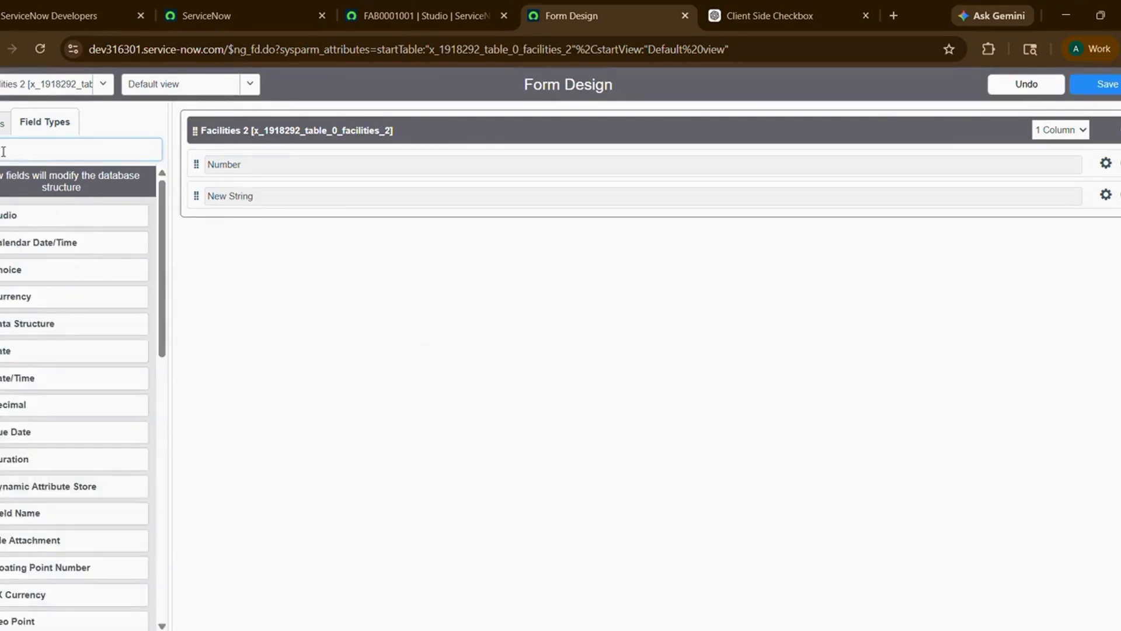
{"action": "type", "text": "ref"}
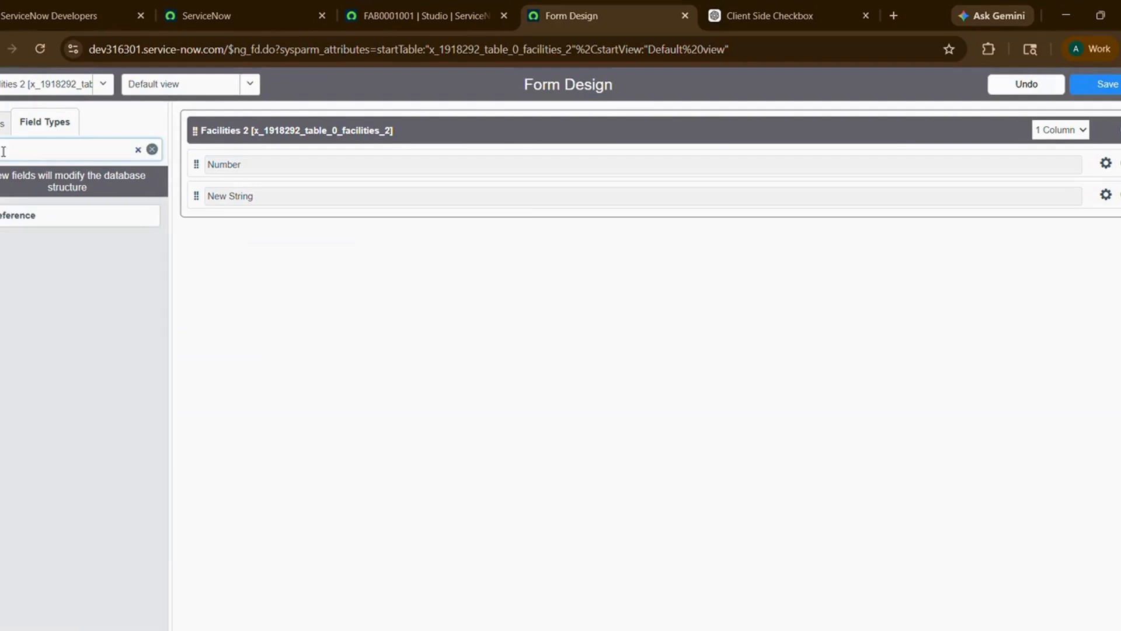
{"action": "left_click_drag", "start_coordinate": [3, 216], "coordinate": [278, 247]}
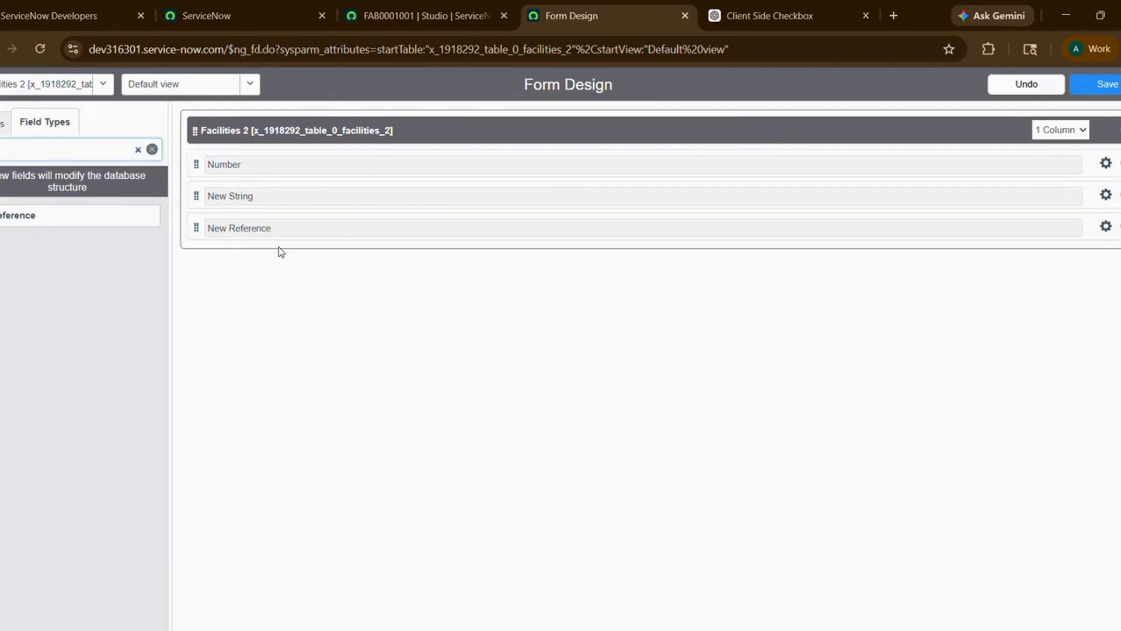
Step: Set the new String field's label to Description and close its properties
{"action": "left_click", "coordinate": [1106, 195]}
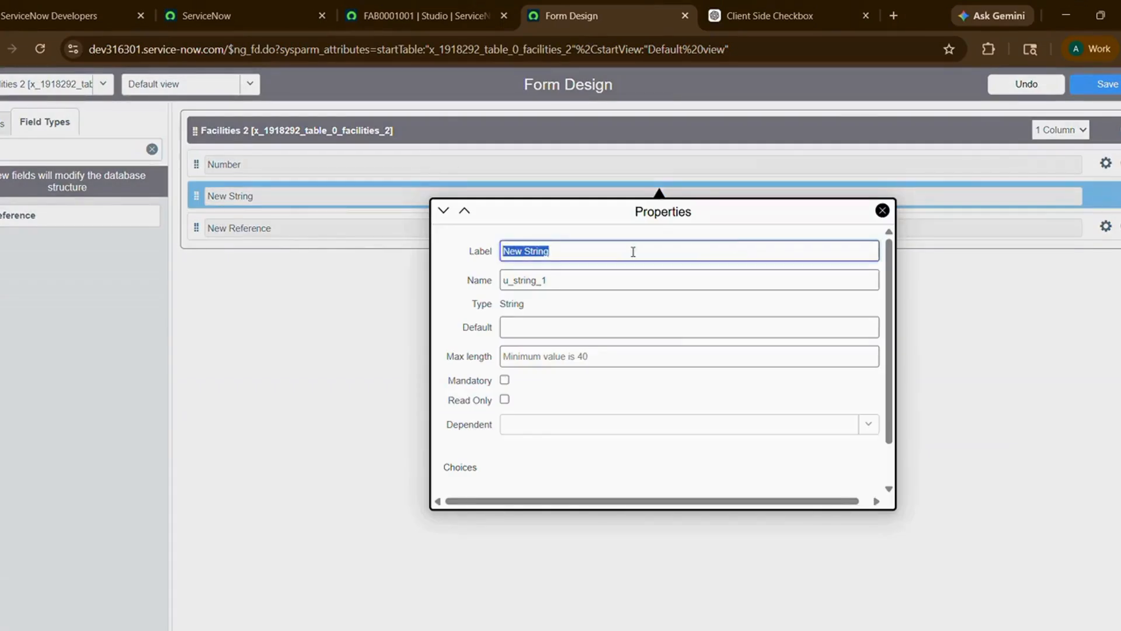
{"action": "type", "text": "Descr"}
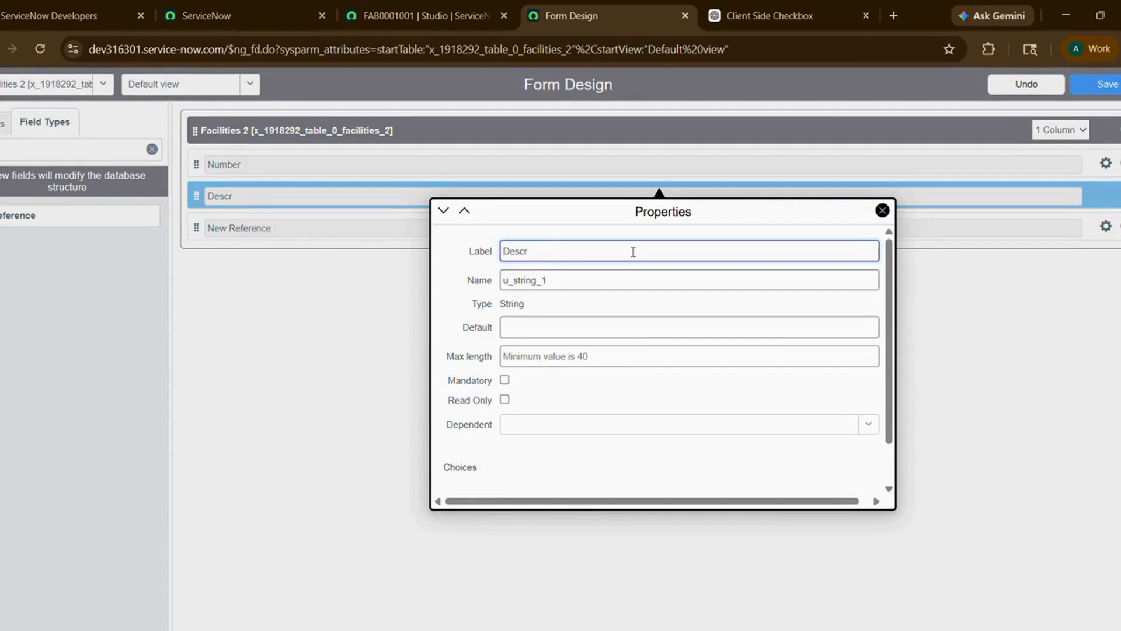
{"action": "type", "text": "iption"}
{"action": "left_click", "coordinate": [925, 315]}
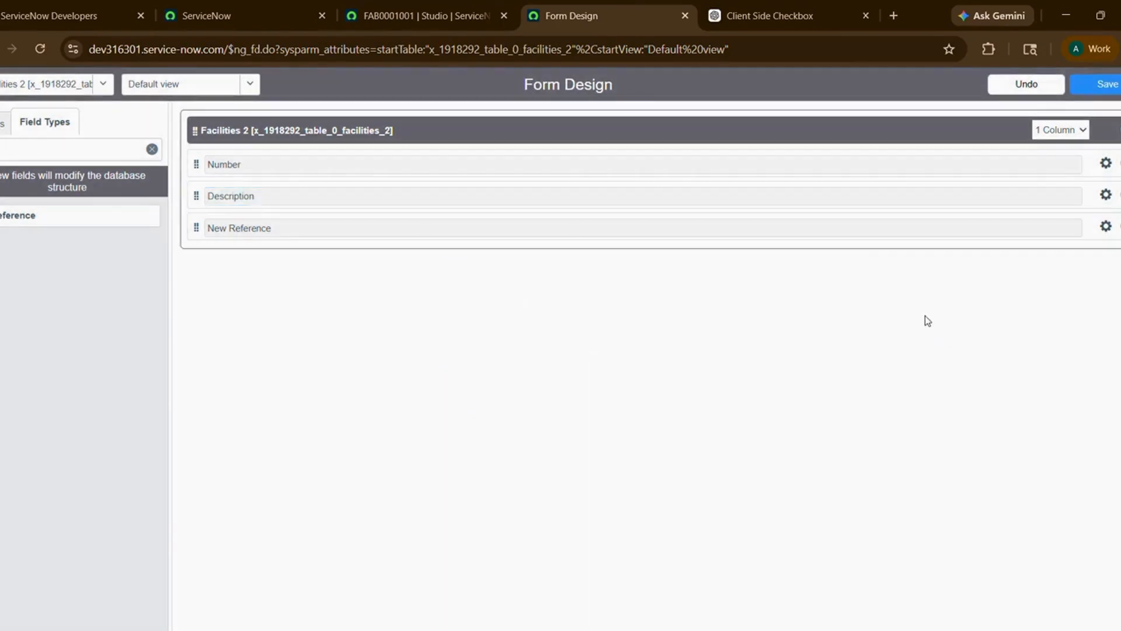
Step: Set the new Reference field's label to Assigned To
{"action": "left_click", "coordinate": [1107, 229]}
{"action": "key", "text": "BackSpace"}
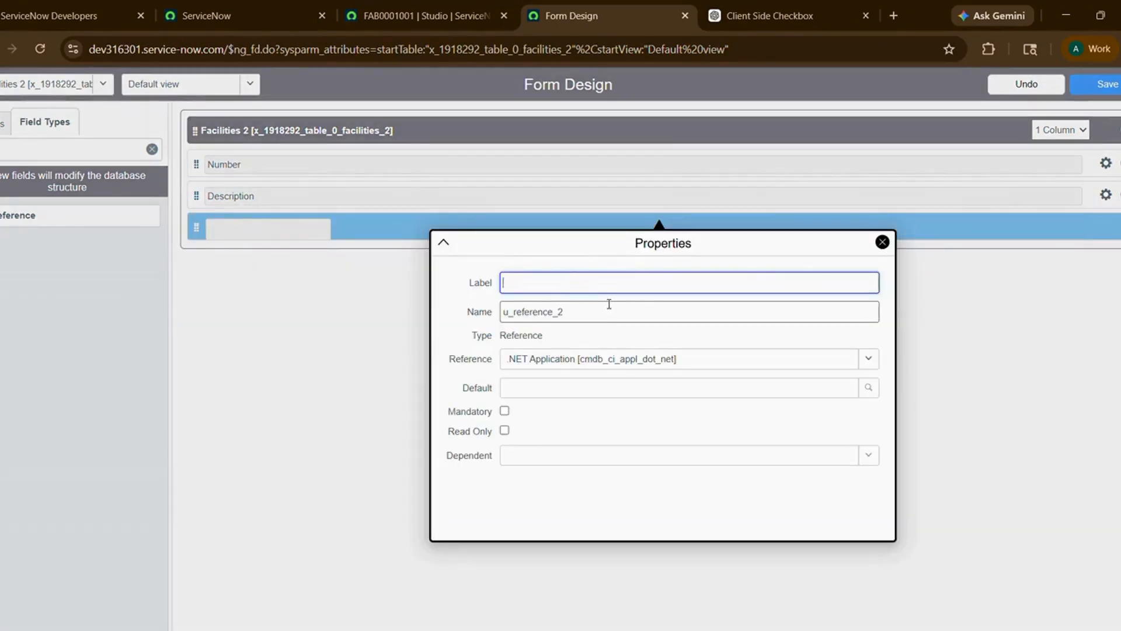
{"action": "type", "text": "Ass"}
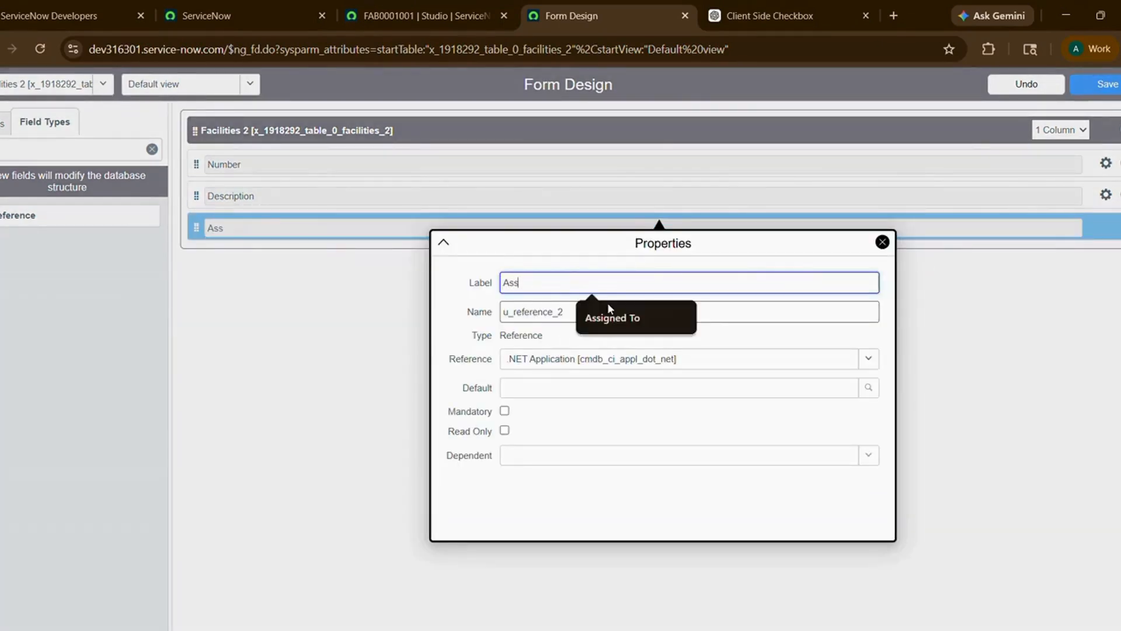
{"action": "type", "text": "igned To"}
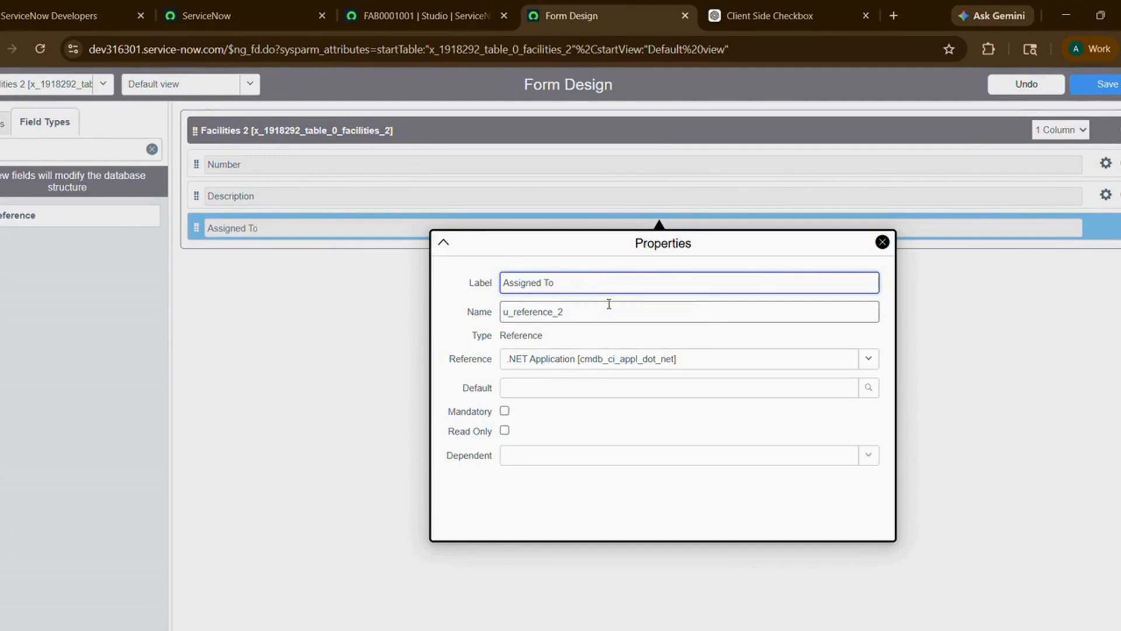
Step: Point the Assigned To field at the User [sys_user] table and save the form design
{"action": "left_click", "coordinate": [728, 358]}
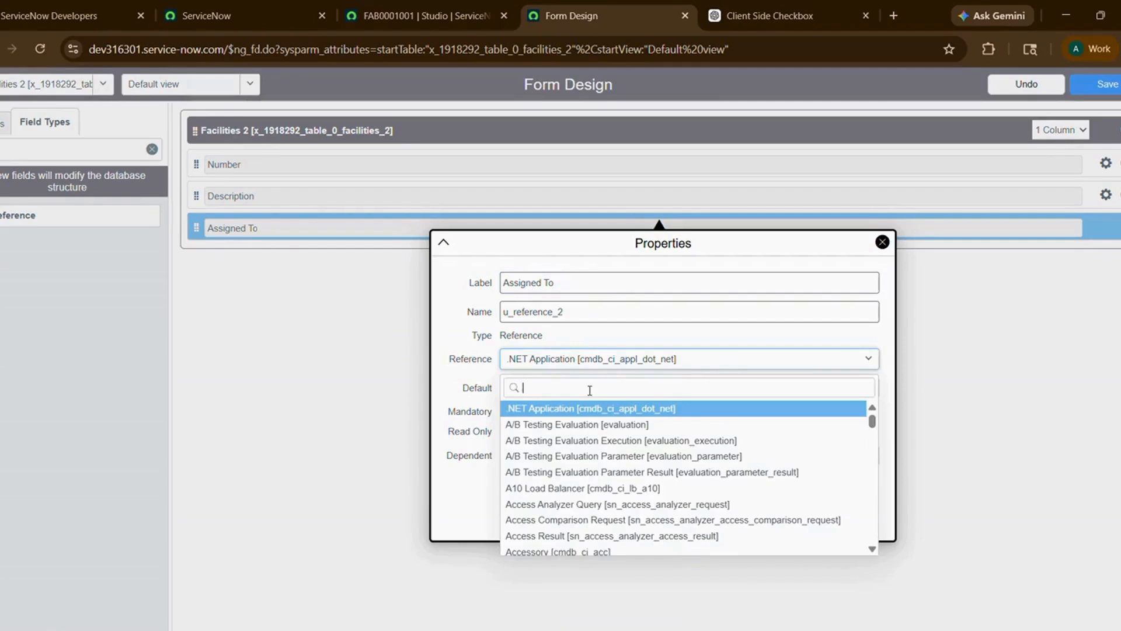
{"action": "type", "text": "sy"}
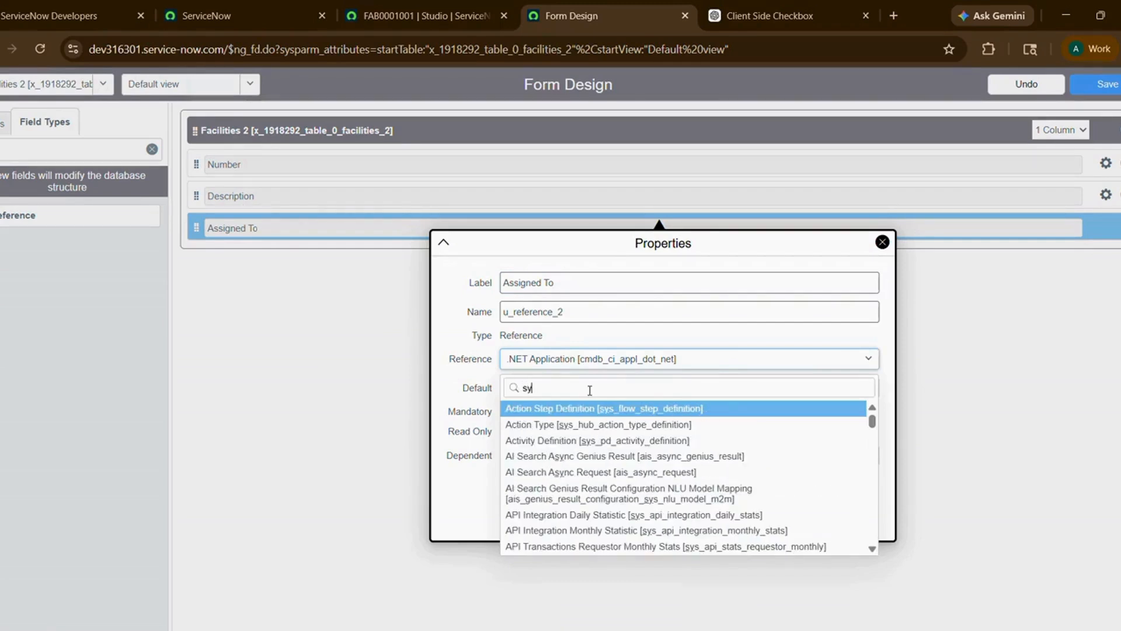
{"action": "type", "text": "s_"}
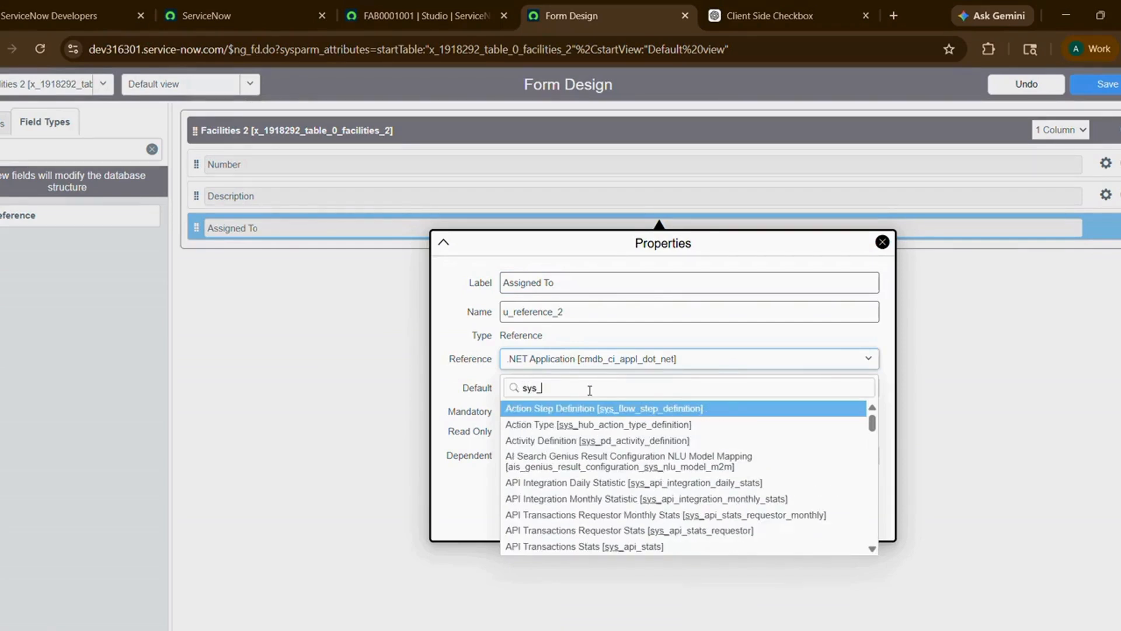
{"action": "type", "text": "use"}
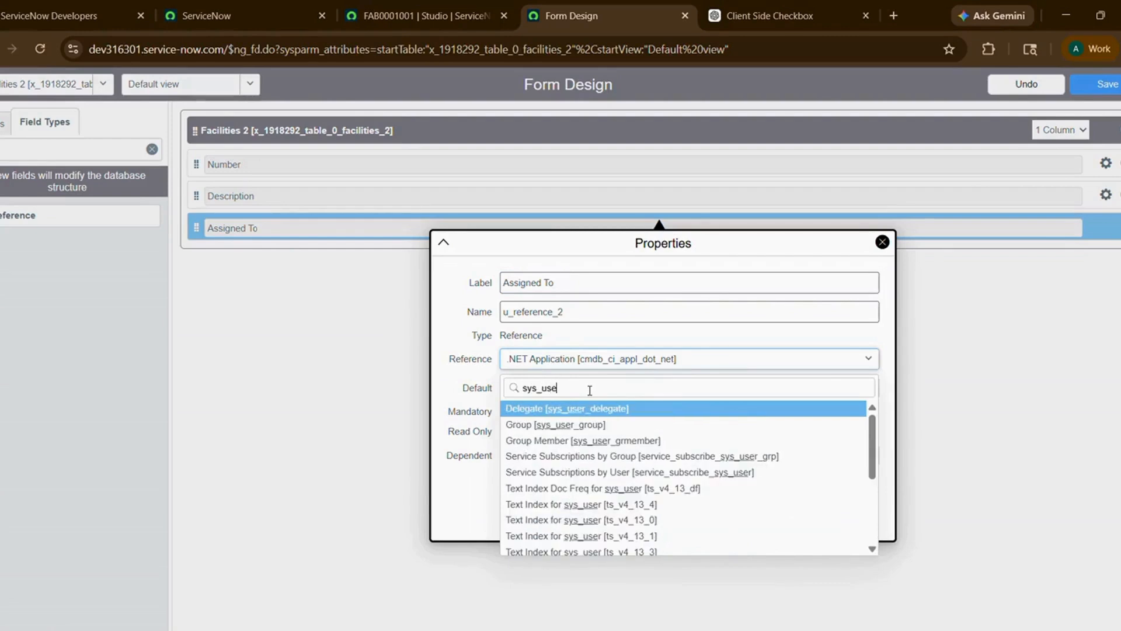
{"action": "type", "text": "r"}
{"action": "scroll", "coordinate": [636, 472], "scroll_direction": "down", "scroll_amount": 3}
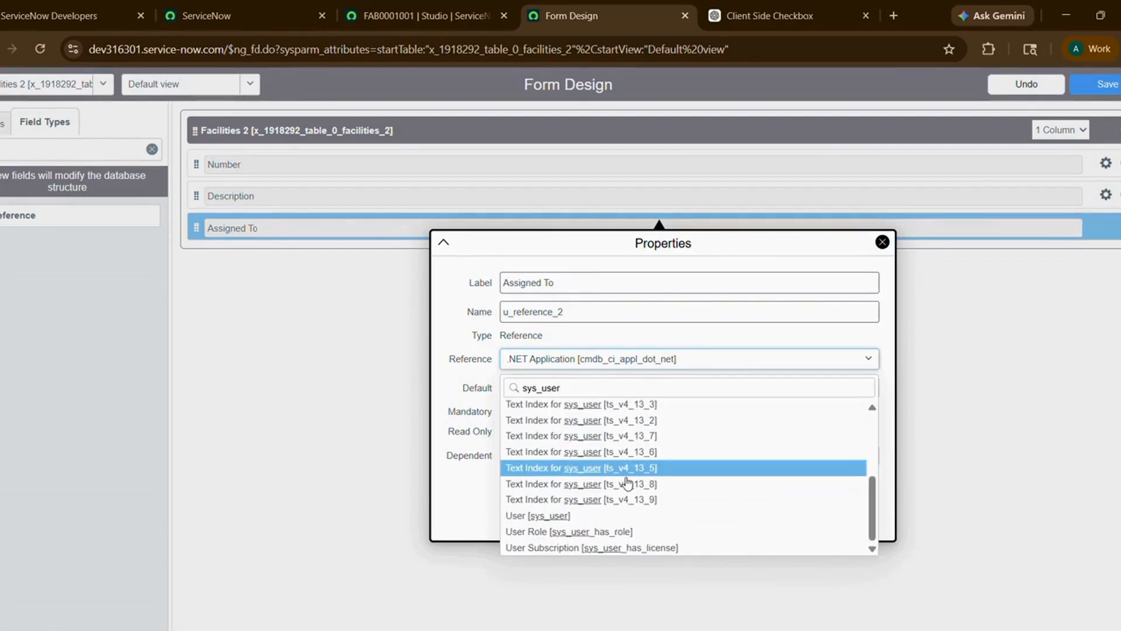
{"action": "left_click", "coordinate": [521, 515]}
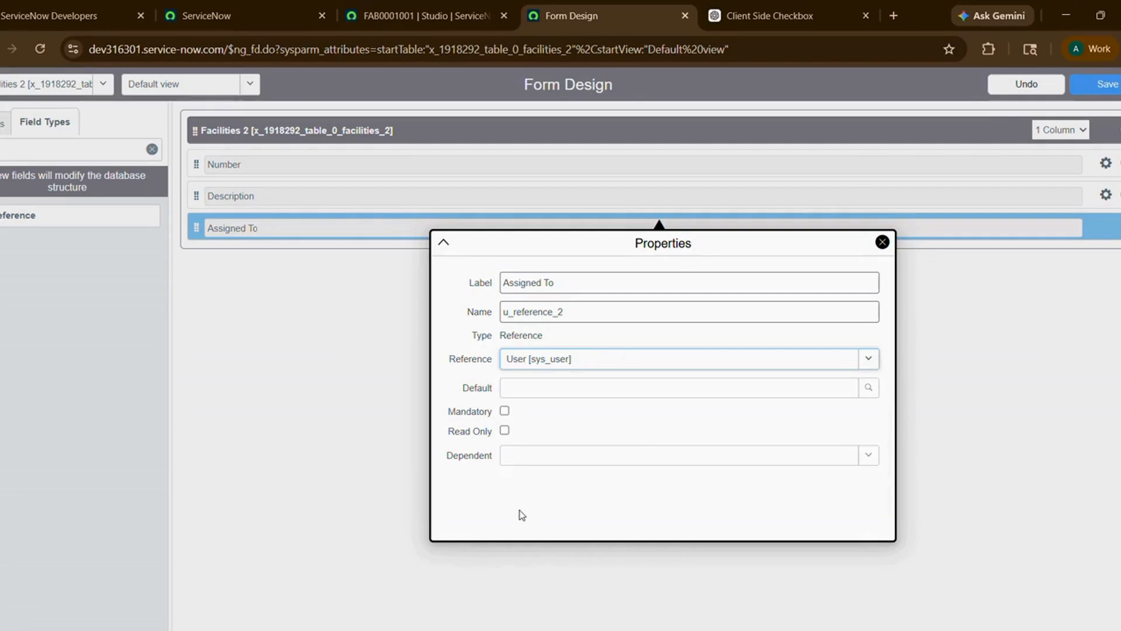
{"action": "left_click", "coordinate": [1013, 280]}
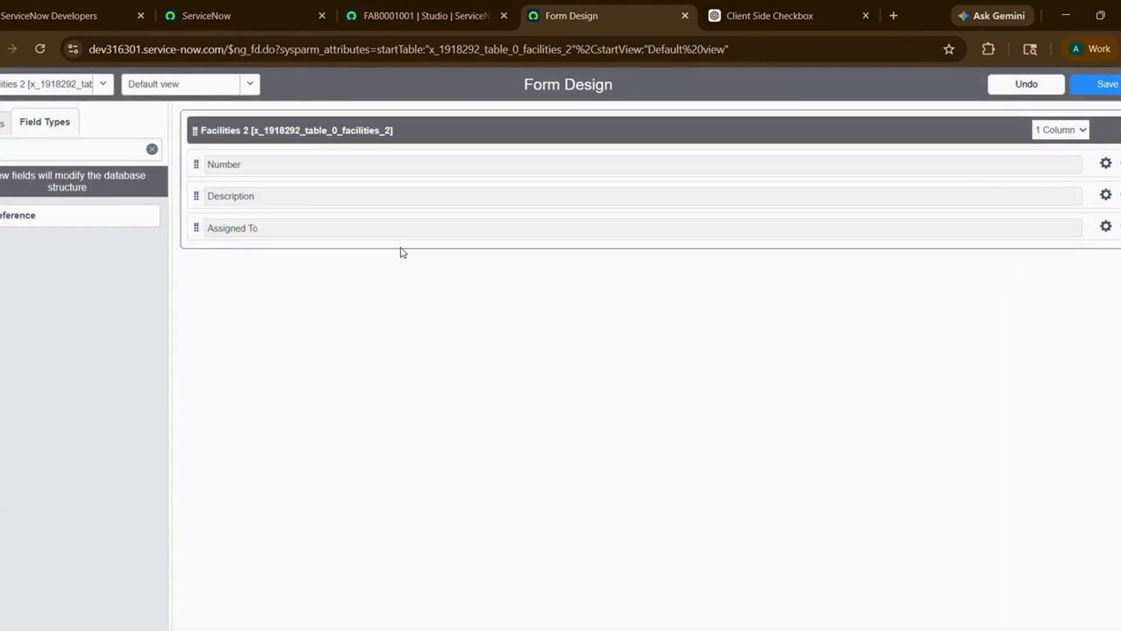
{"action": "left_click", "coordinate": [1102, 88]}
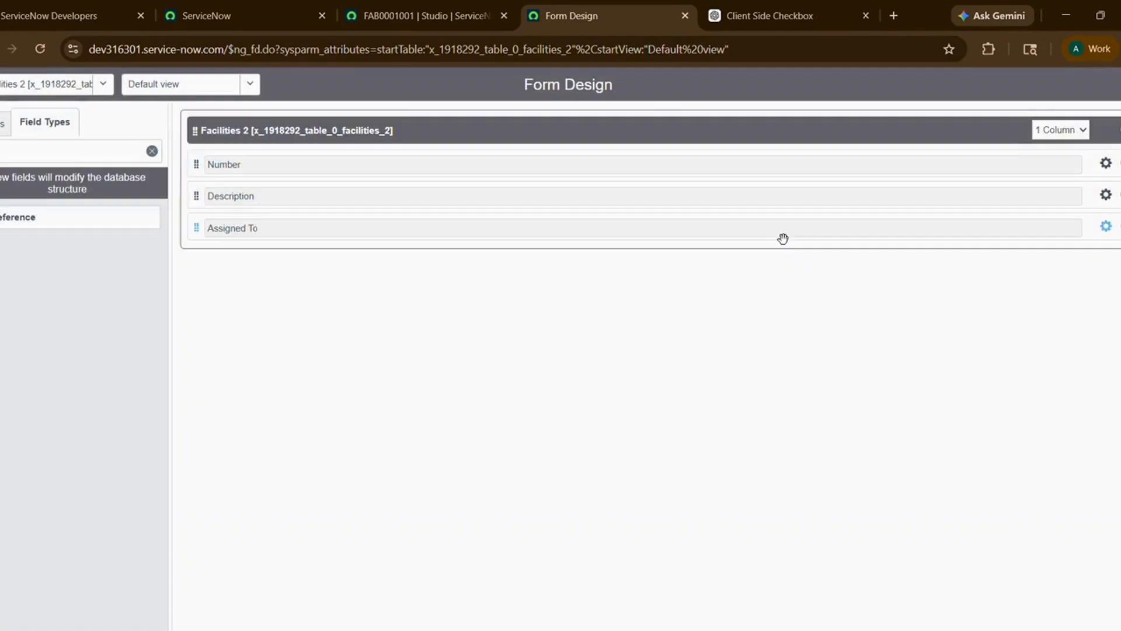
Step: Return to ServiceNow Studio, reload the page, and show an empty Facilities 2 form to check its fields
{"action": "left_click", "coordinate": [395, 10]}
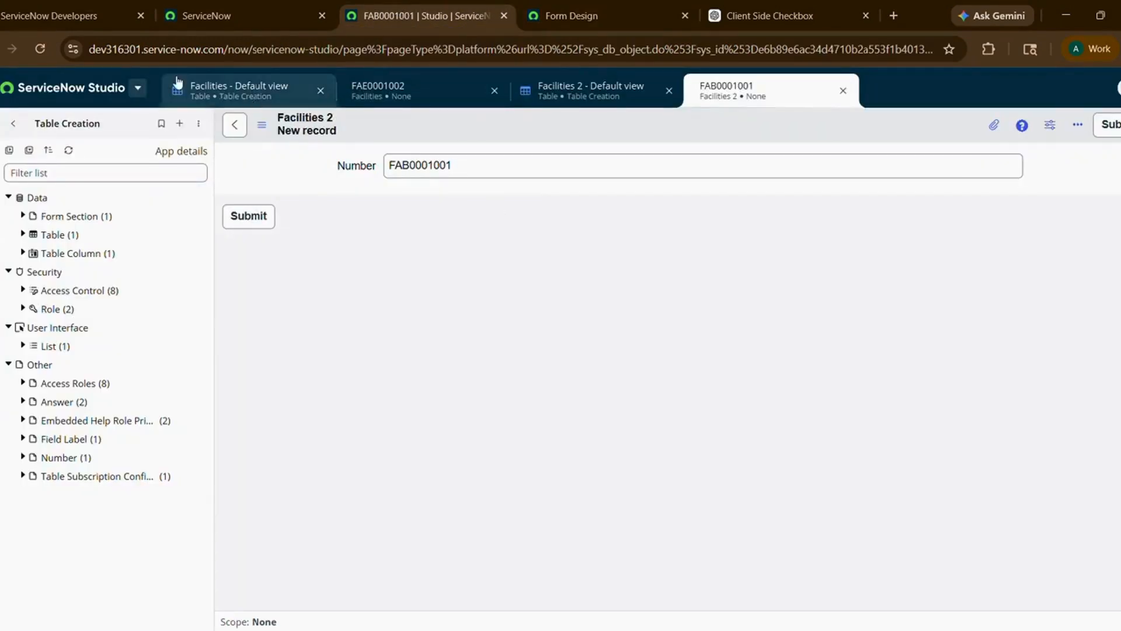
{"action": "left_click", "coordinate": [41, 50]}
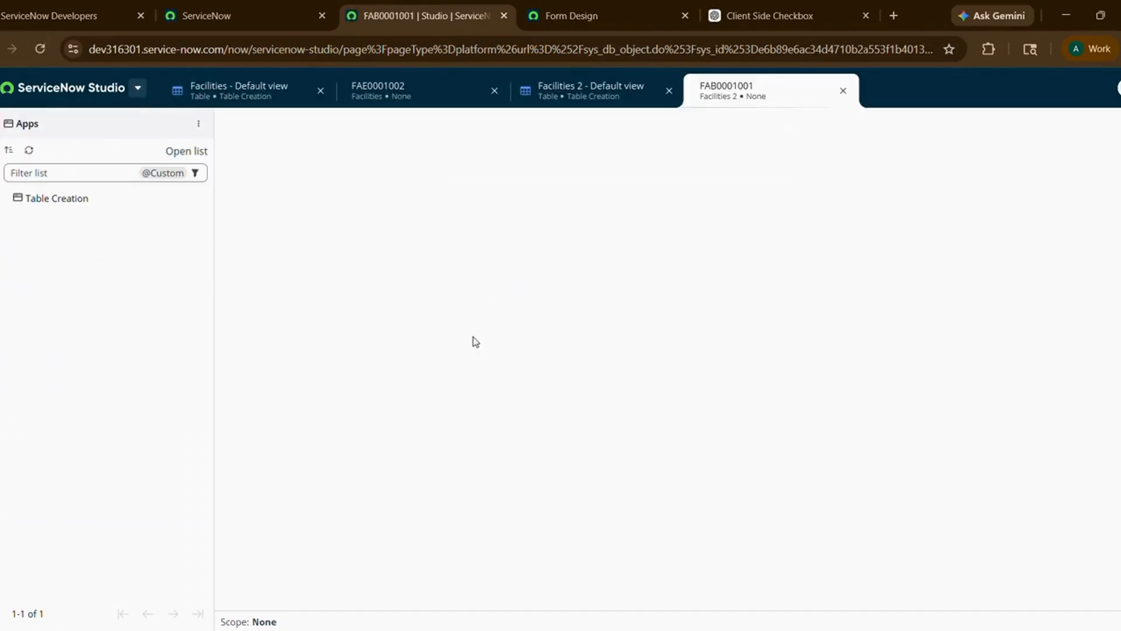
{"action": "scroll", "coordinate": [474, 339], "scroll_direction": "down", "scroll_amount": 7}
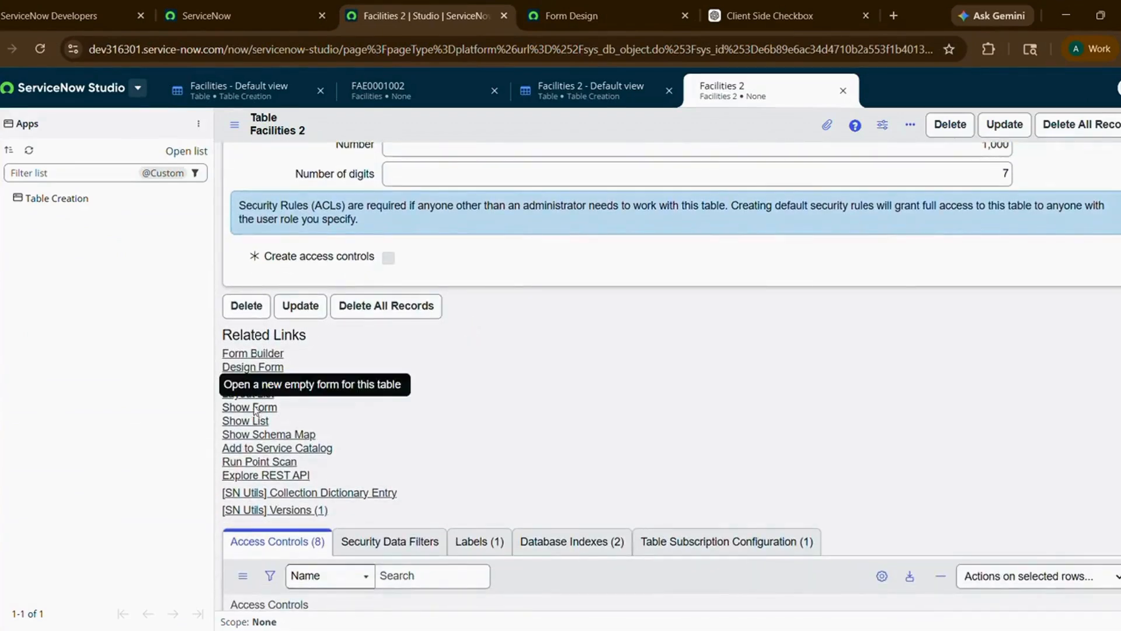
{"action": "left_click", "coordinate": [251, 407]}
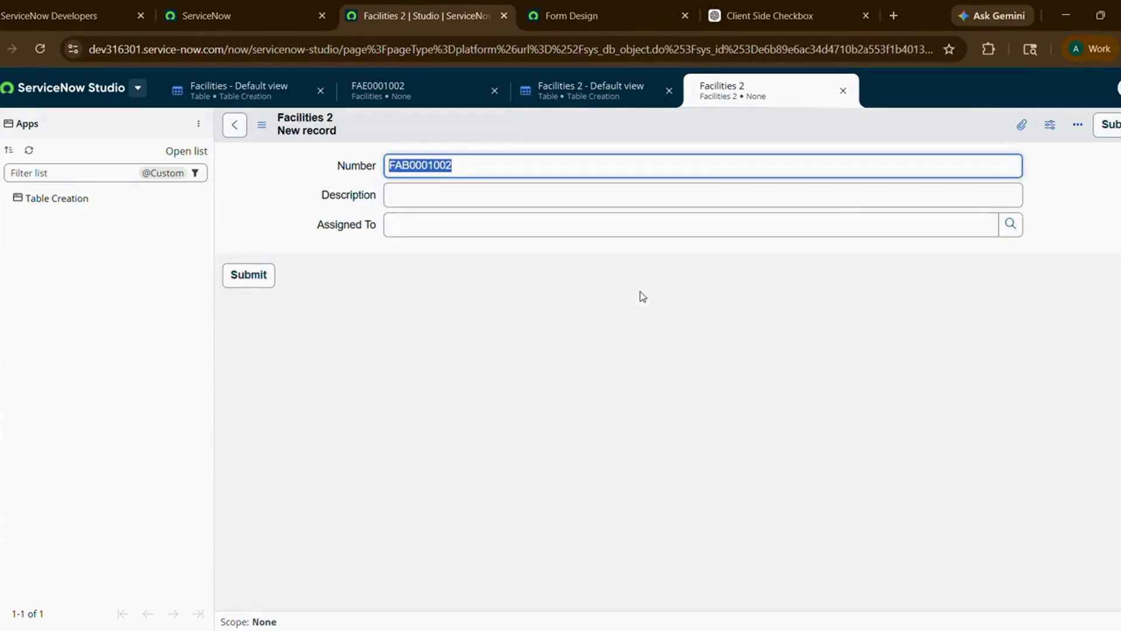
{"action": "left_click", "coordinate": [362, 237]}
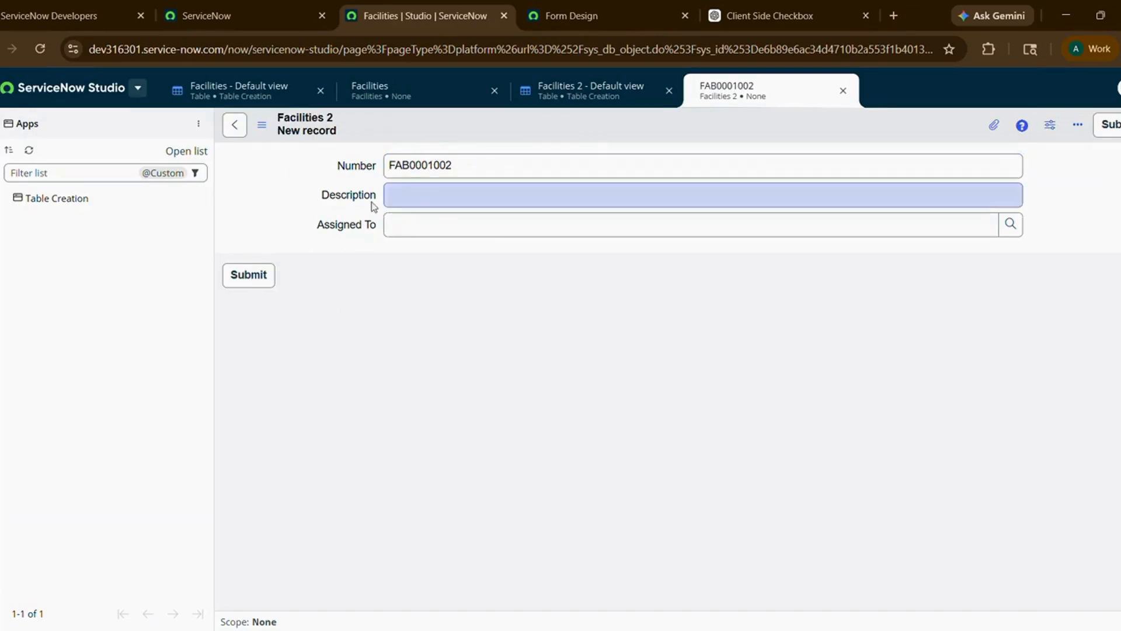